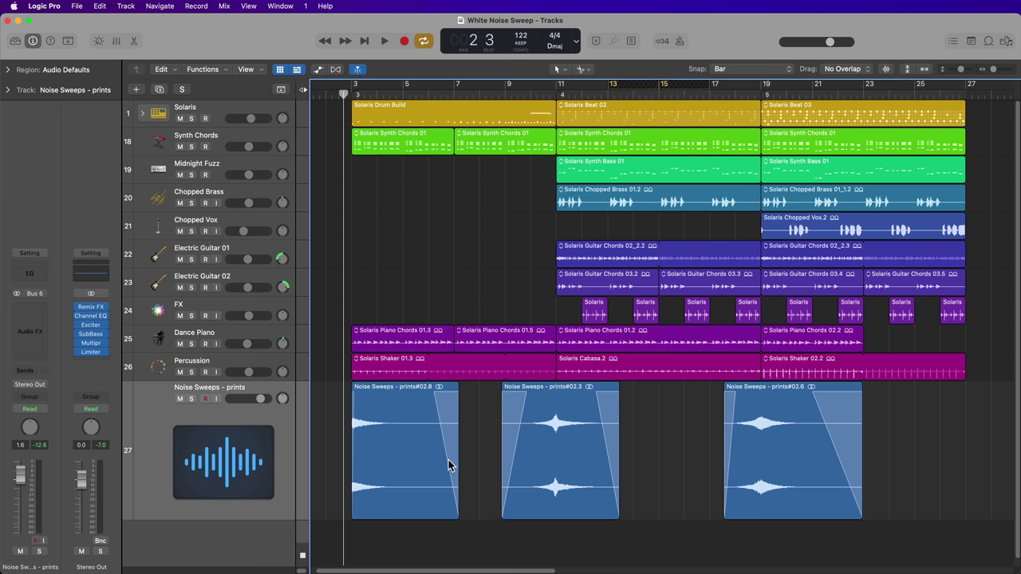
pyautogui.moveTo(421, 532); pyautogui.dragTo(768, 491)
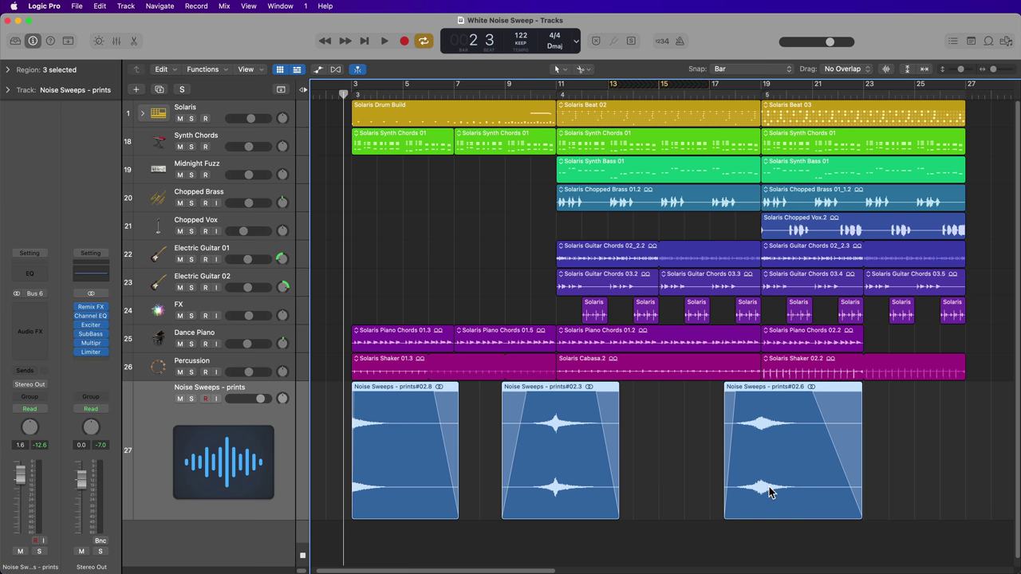
pyautogui.press('space')
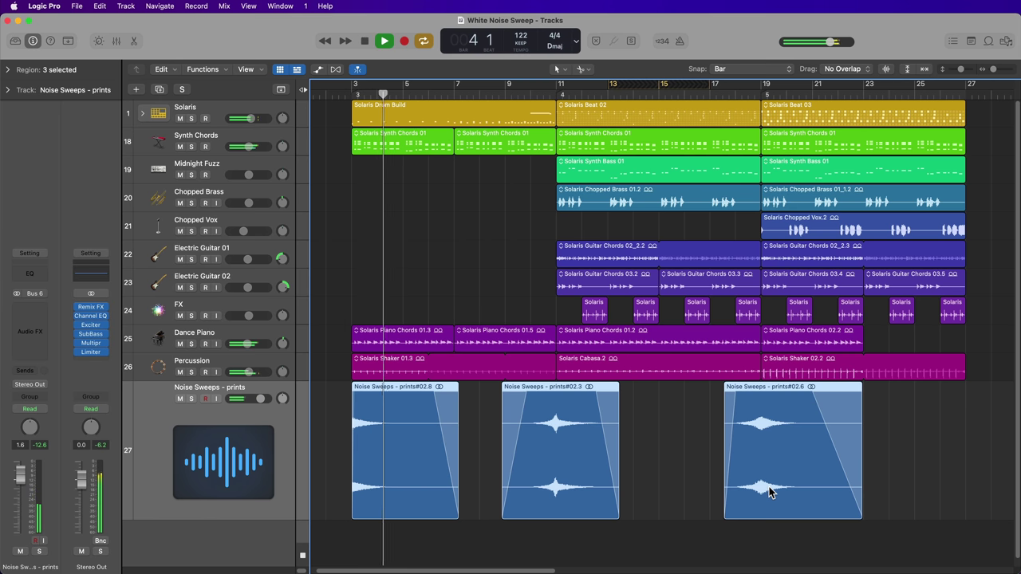
pyautogui.click(944, 422)
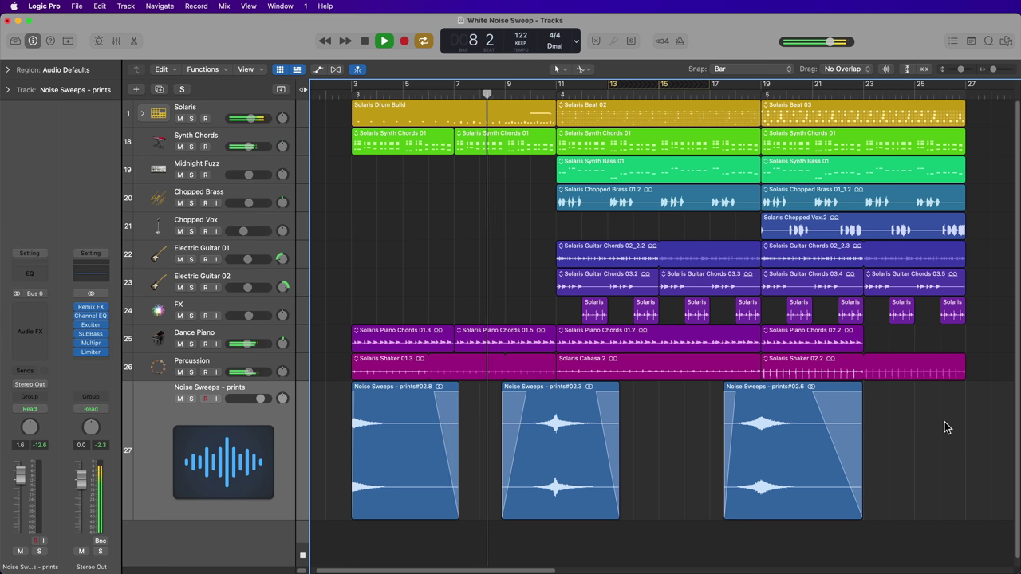
pyautogui.click(680, 84)
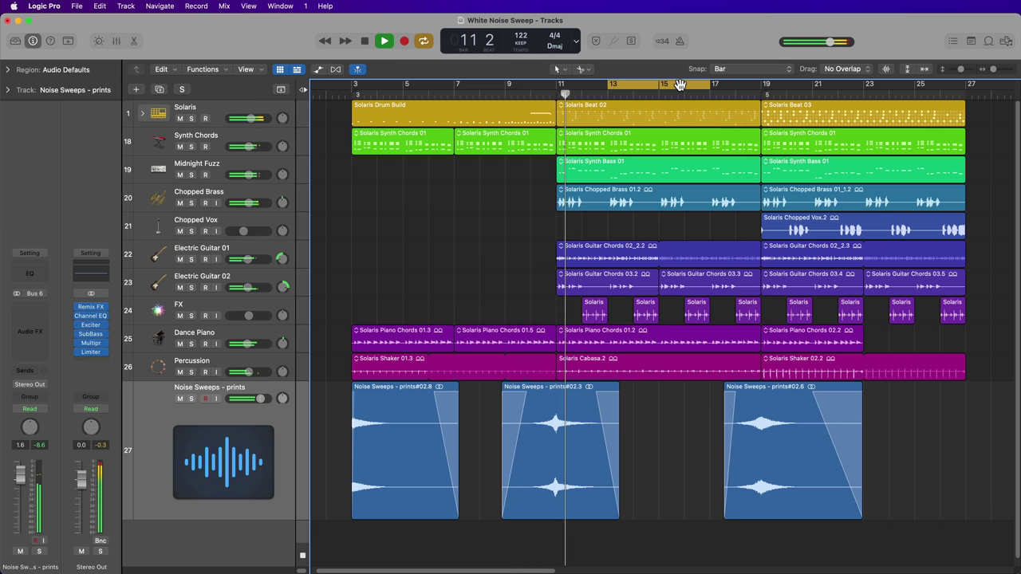
pyautogui.click(679, 84)
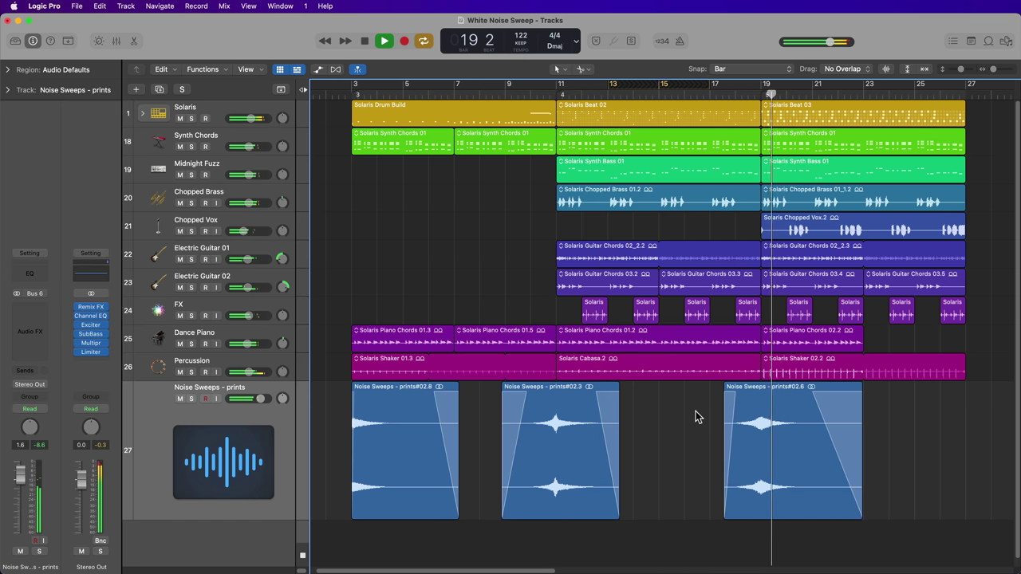
pyautogui.press('space')
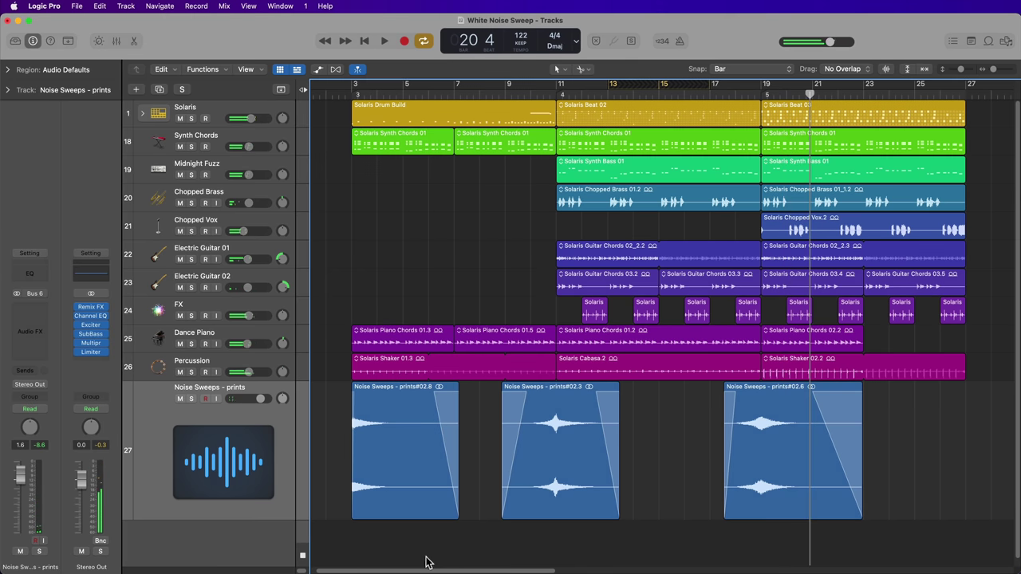
pyautogui.moveTo(402, 547); pyautogui.dragTo(748, 512)
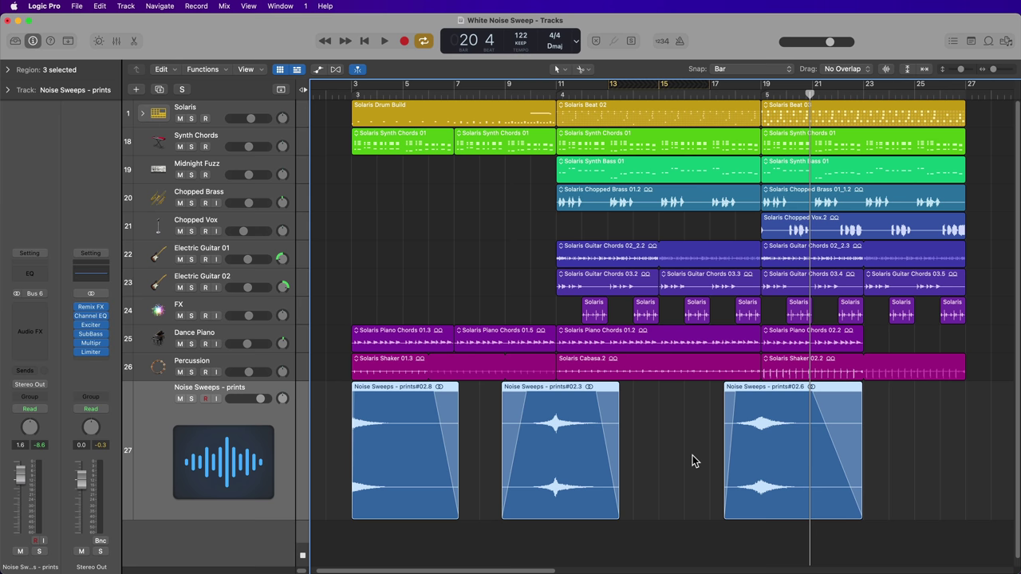
pyautogui.click(687, 461)
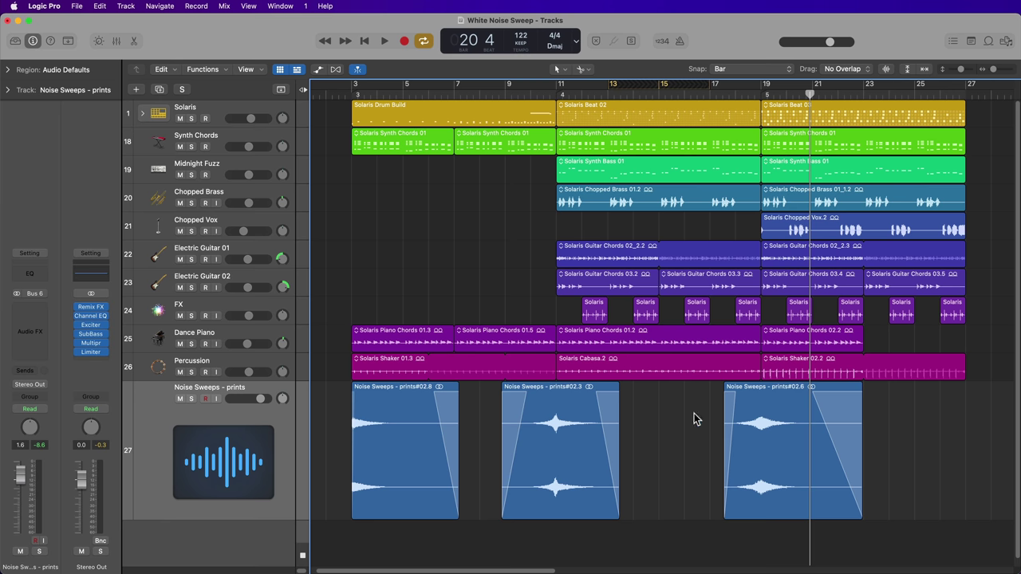
# Select the first sweep region, prints#02.8, and audition the sweeps from bar 3.
pyautogui.click(414, 456)
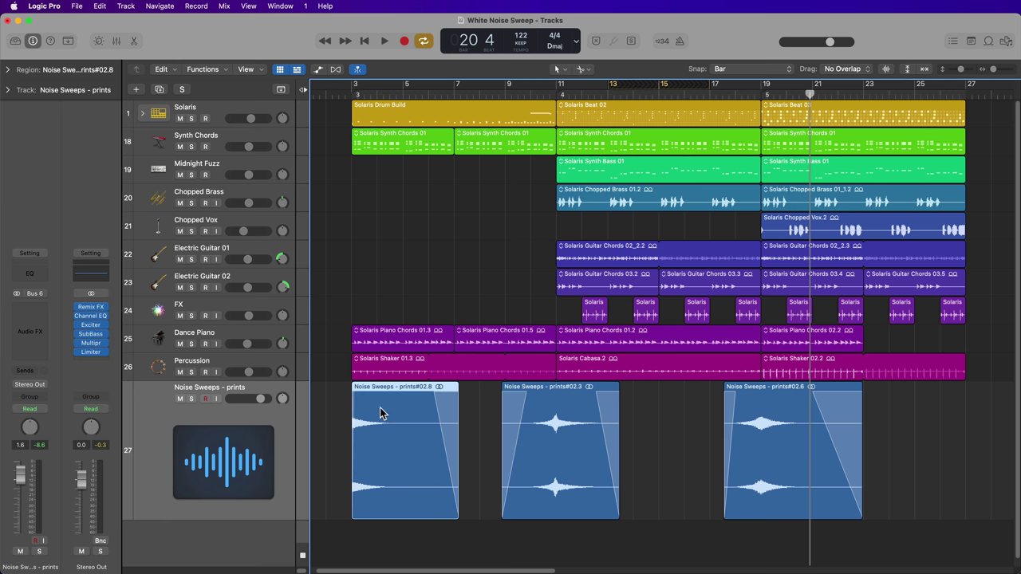
pyautogui.click(349, 94)
pyautogui.press('space')
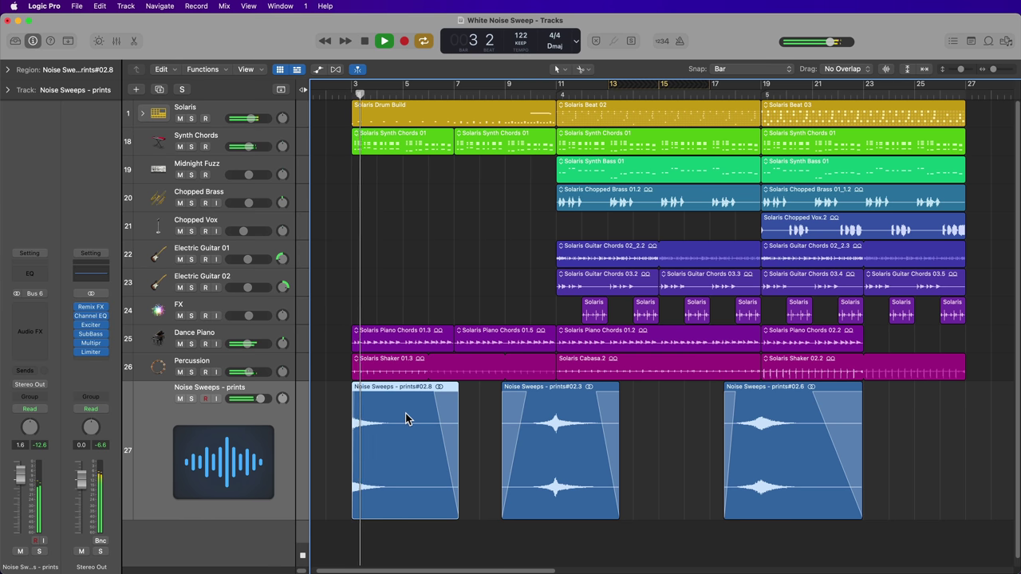
pyautogui.press('space')
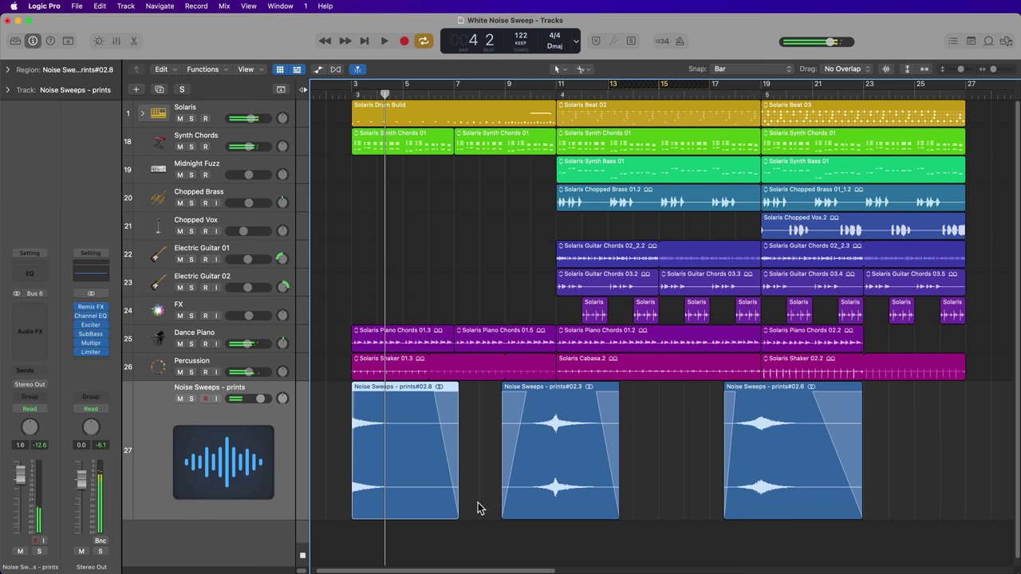
# Audition the sweeps from bar 10 while zoomed in, then zoom back out.
pyautogui.click(531, 96)
pyautogui.press('super+Right')
pyautogui.press('super+Right')
pyautogui.hscroll(3, 694, 449)
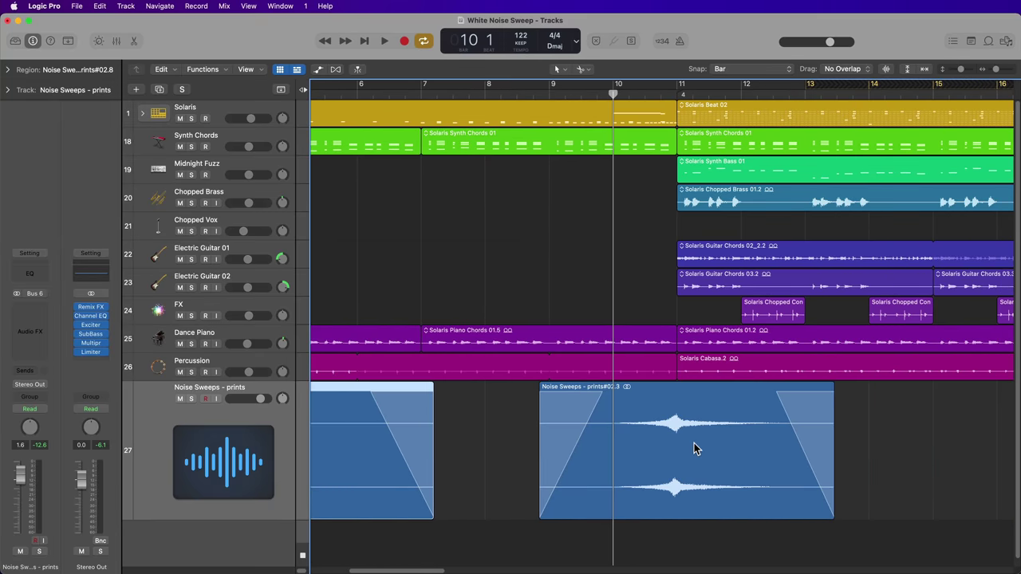
pyautogui.press('space')
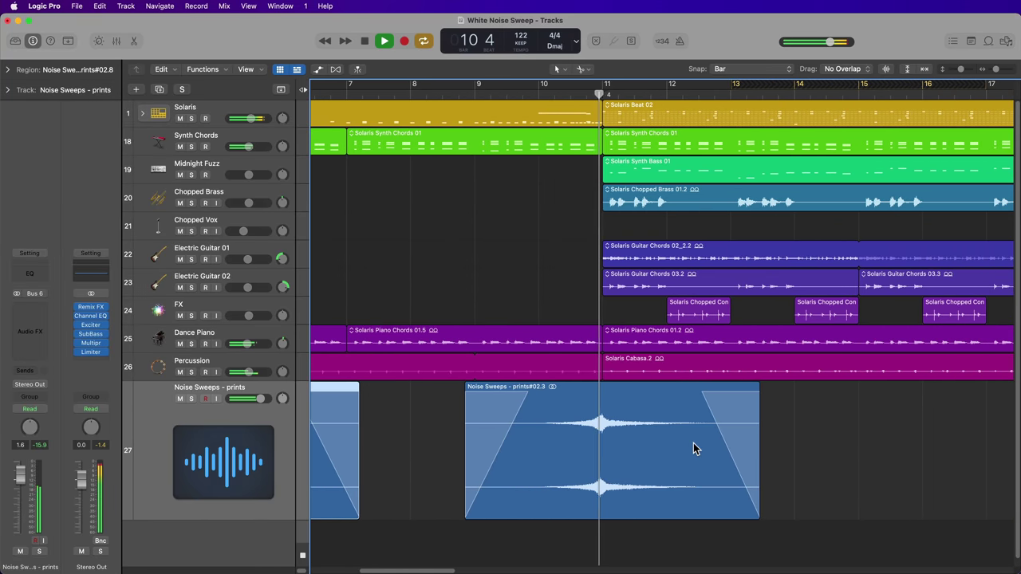
pyautogui.press('super+Left')
pyautogui.press('super+Left')
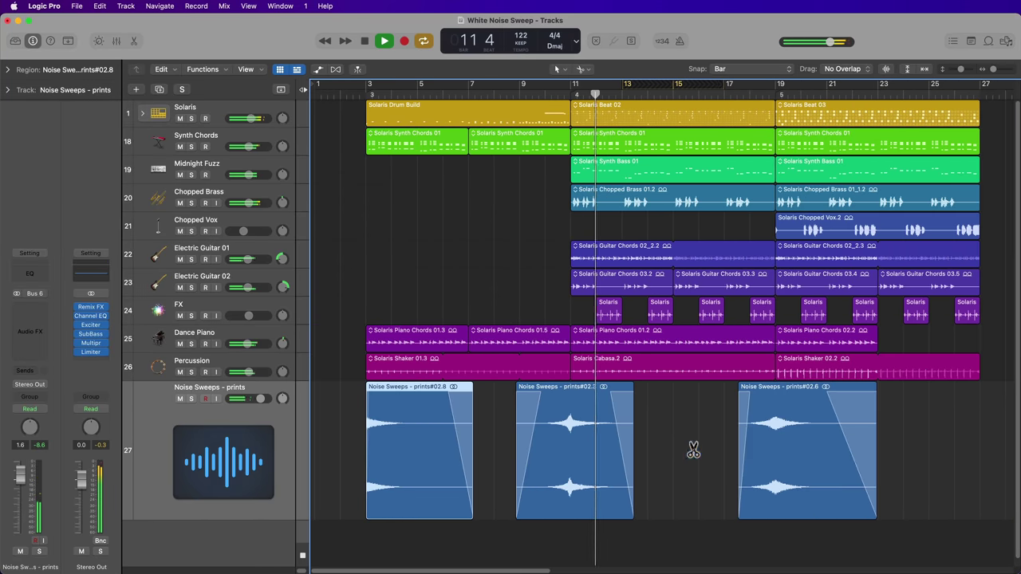
pyautogui.click(695, 444)
pyautogui.press('space')
# Zoom in around bar 19, play from just after bar 17, then zoom out to all regions.
pyautogui.click(775, 92)
pyautogui.press('super+Right')
pyautogui.press('super+Right')
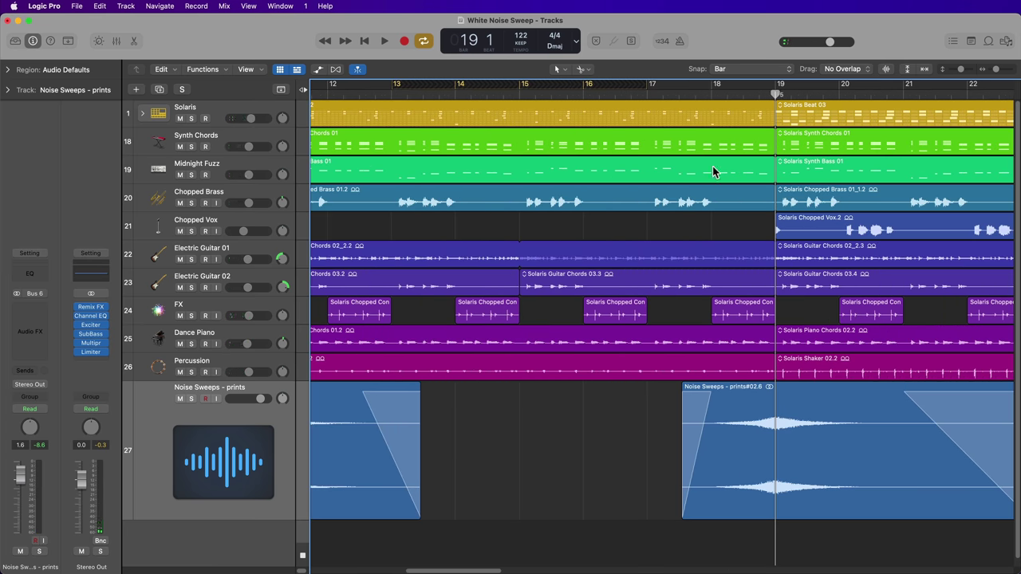
pyautogui.click(674, 98)
pyautogui.press('space')
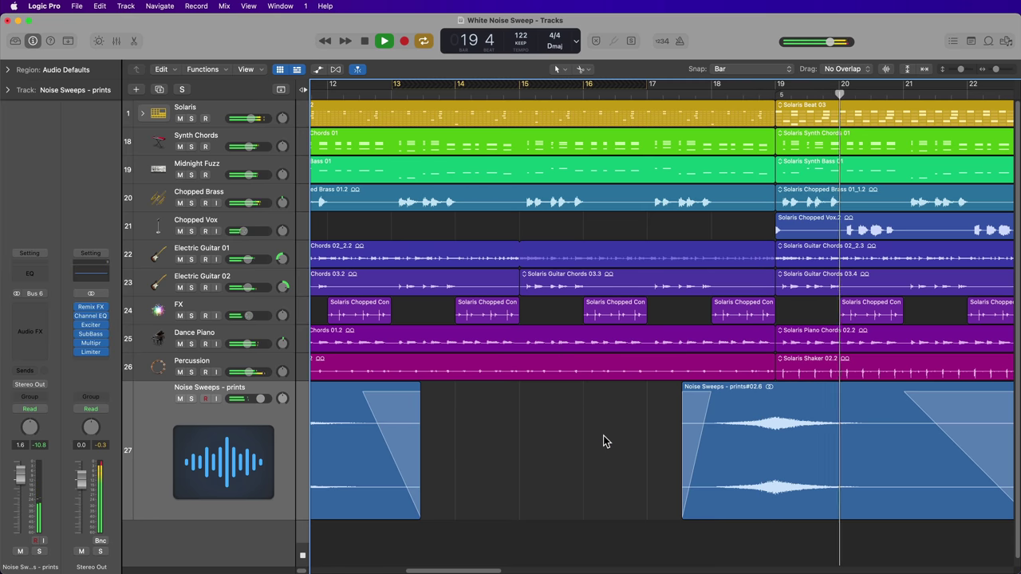
pyautogui.press('space')
pyautogui.press('z')
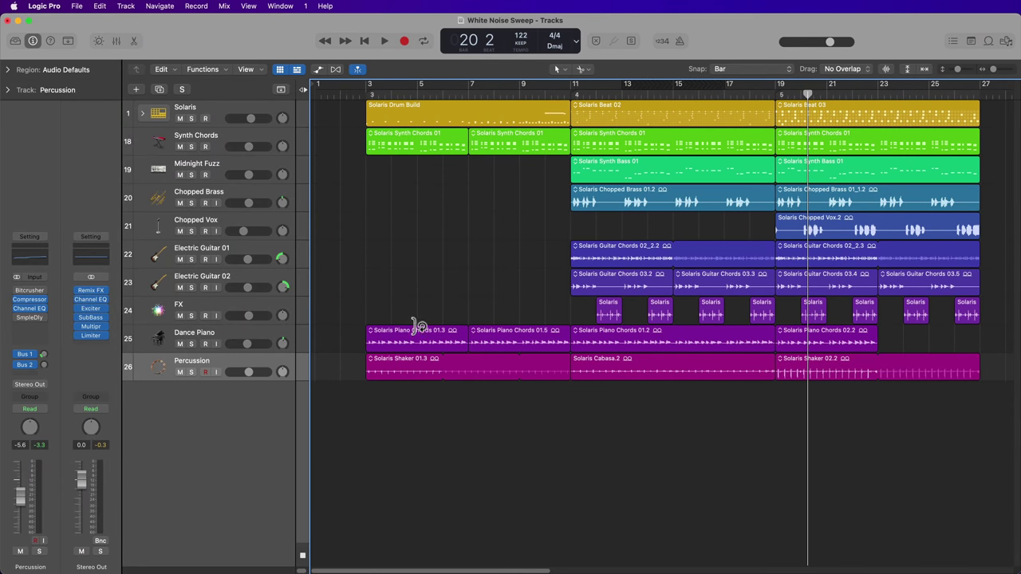
# Create a new software instrument track, Inst 1, below Percussion.
pyautogui.click(137, 93)
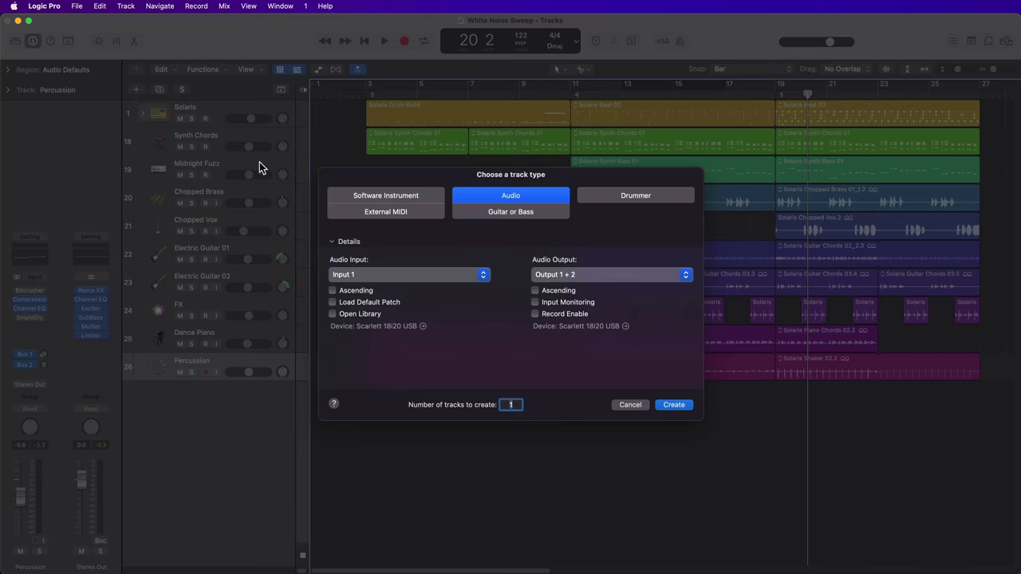
pyautogui.click(398, 200)
pyautogui.click(673, 404)
pyautogui.moveTo(413, 571); pyautogui.dragTo(413, 440)
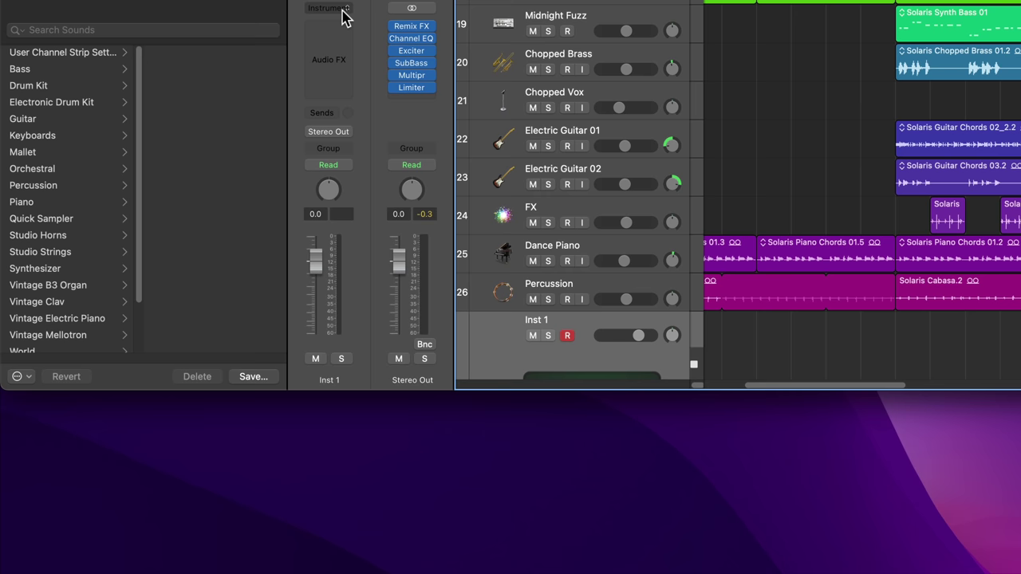
# Browse Inst 1's instrument slot to Utility > Test Oscillator > Mono.
pyautogui.click(249, 159)
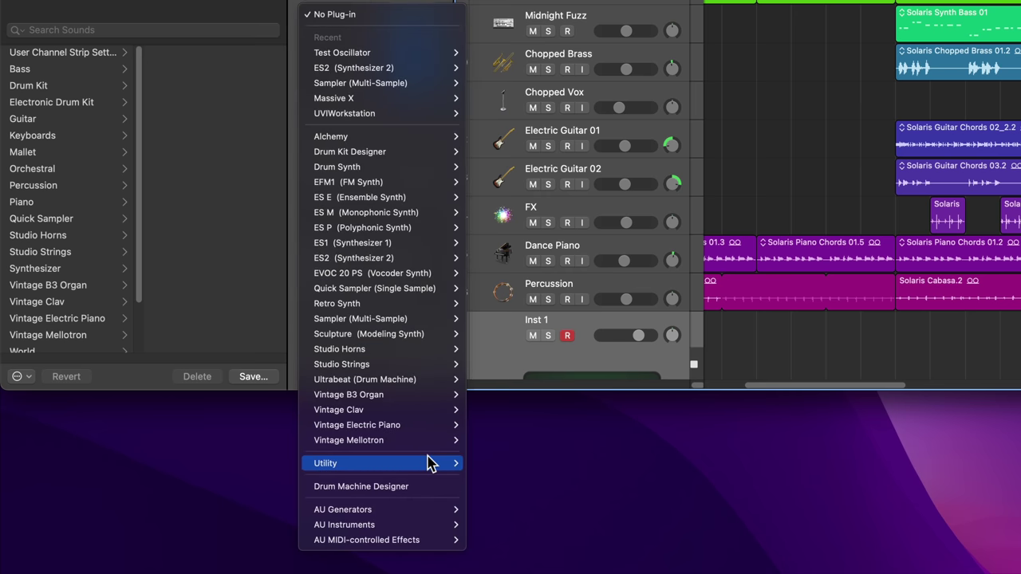
pyautogui.moveTo(433, 462)
pyautogui.moveTo(519, 496)
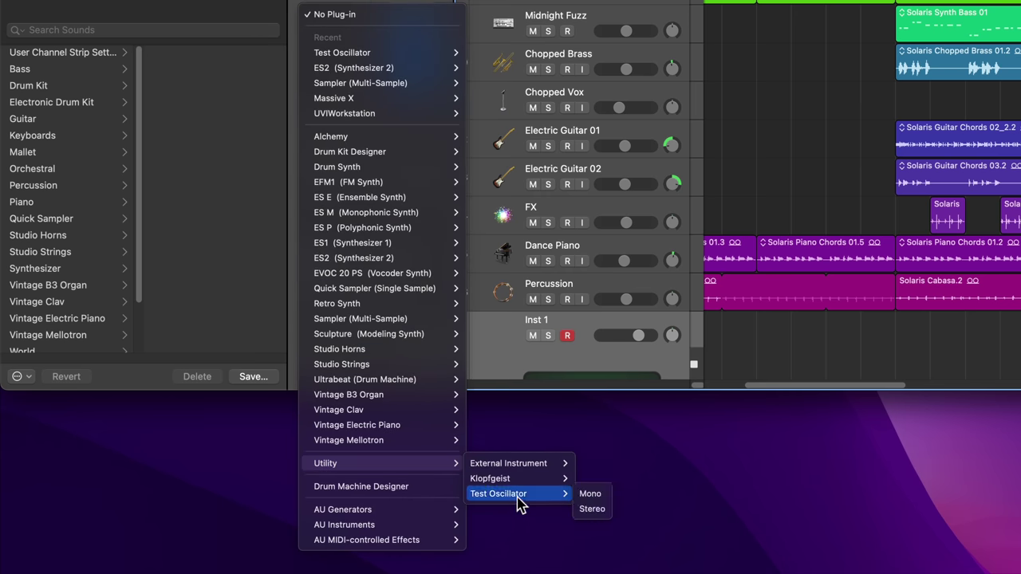
# Load a mono Test Oscillator on Inst 1, set it to White Noise, and leave it switched off.
pyautogui.click(604, 496)
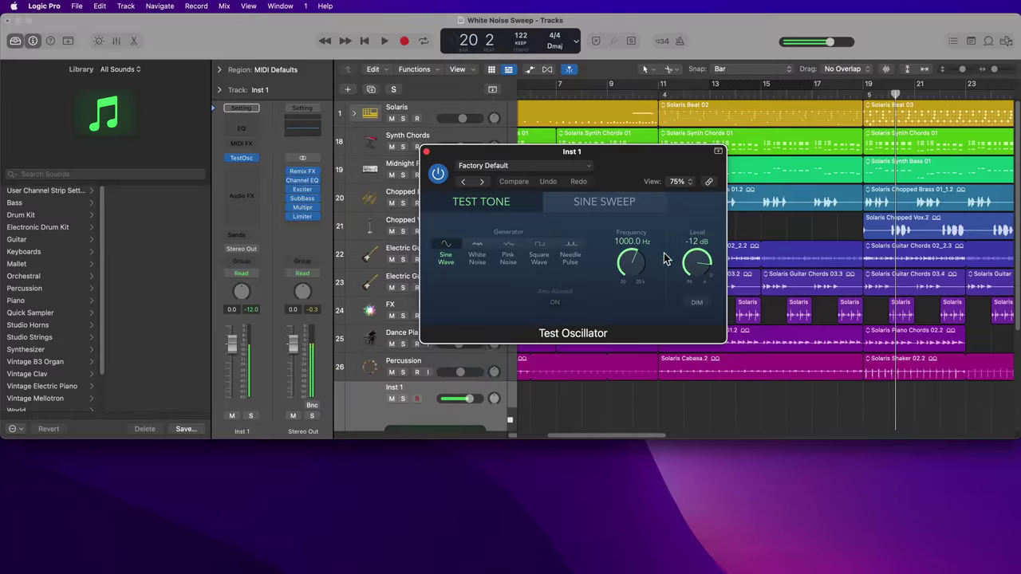
pyautogui.click(438, 174)
pyautogui.moveTo(536, 440); pyautogui.dragTo(529, 573)
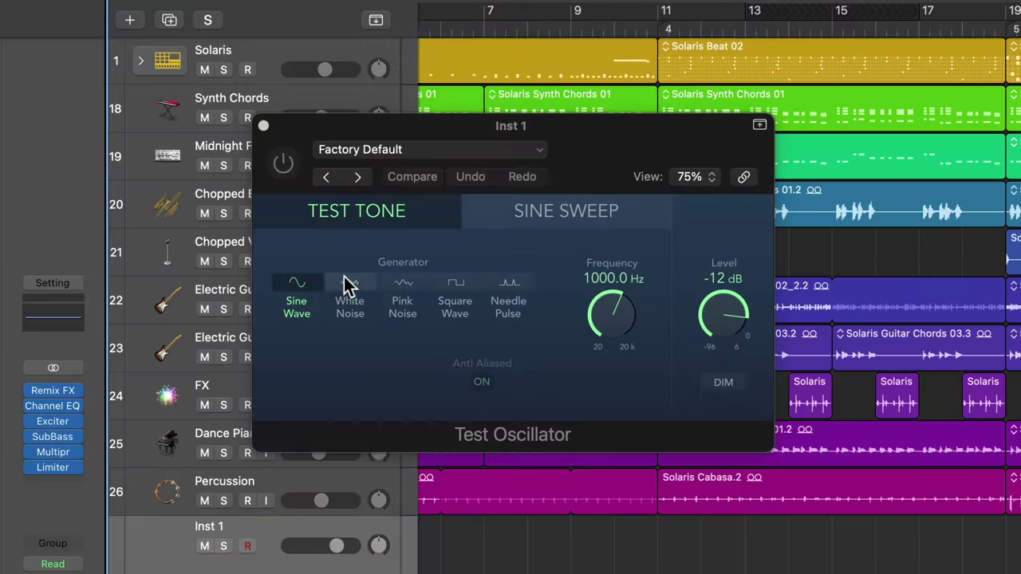
pyautogui.click(477, 245)
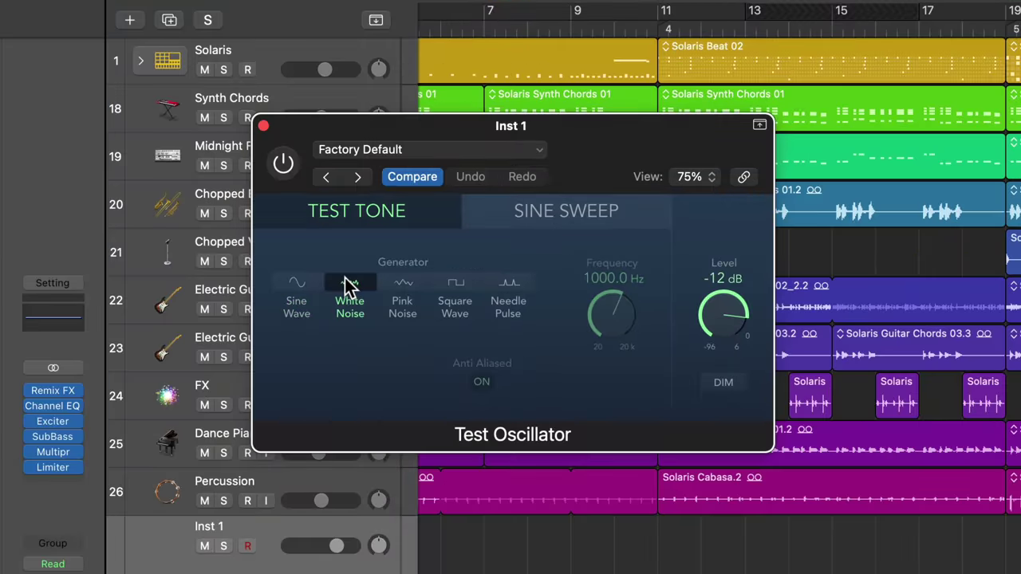
pyautogui.click(290, 166)
pyautogui.click(288, 164)
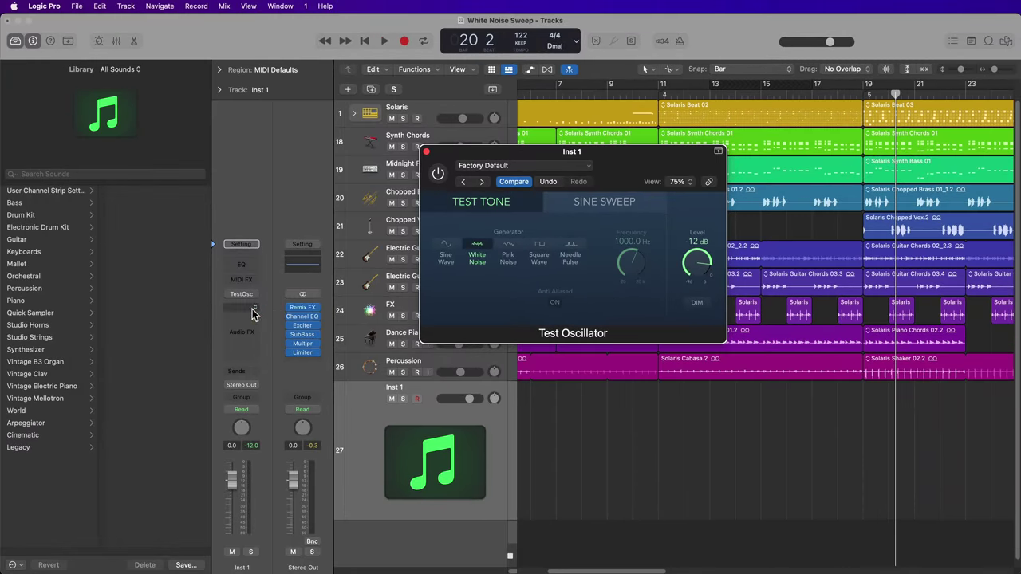
# Insert a mono Gain plug-in on Inst 1 and turn it down to -96 dB.
pyautogui.click(252, 310)
pyautogui.moveTo(284, 543)
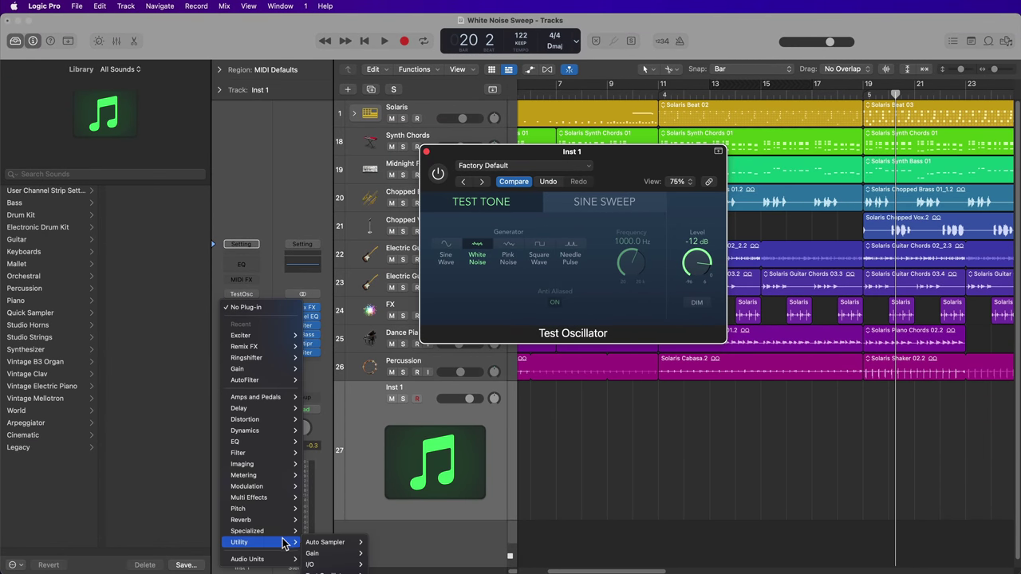
pyautogui.moveTo(319, 553)
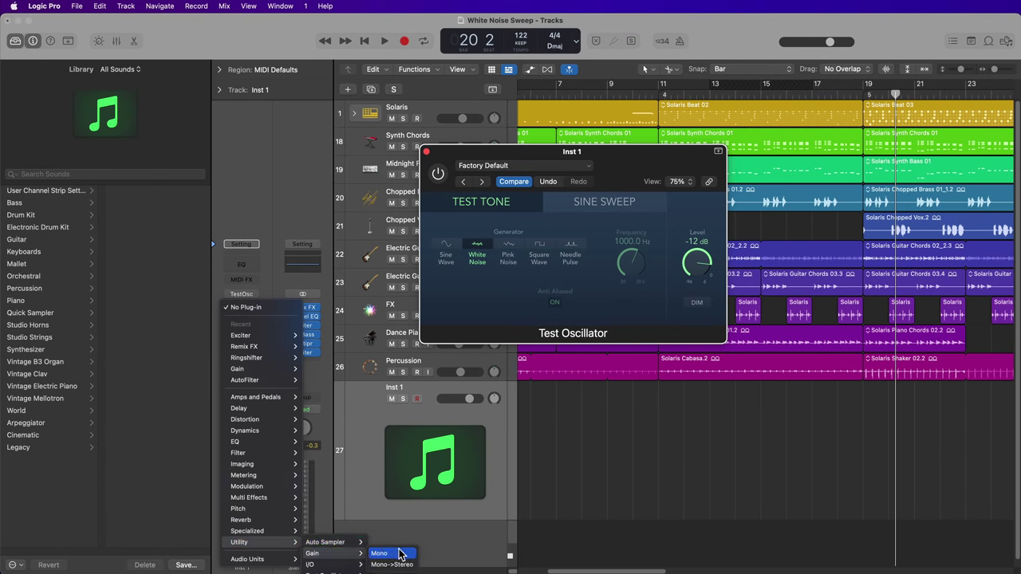
pyautogui.click(400, 554)
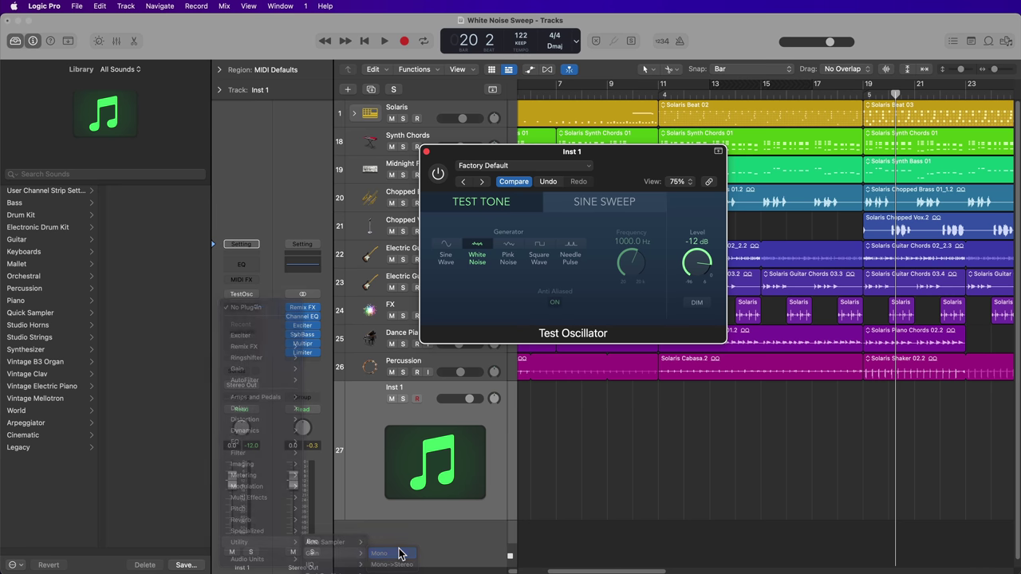
pyautogui.moveTo(507, 171); pyautogui.dragTo(144, 361)
pyautogui.moveTo(104, 448); pyautogui.dragTo(87, 445)
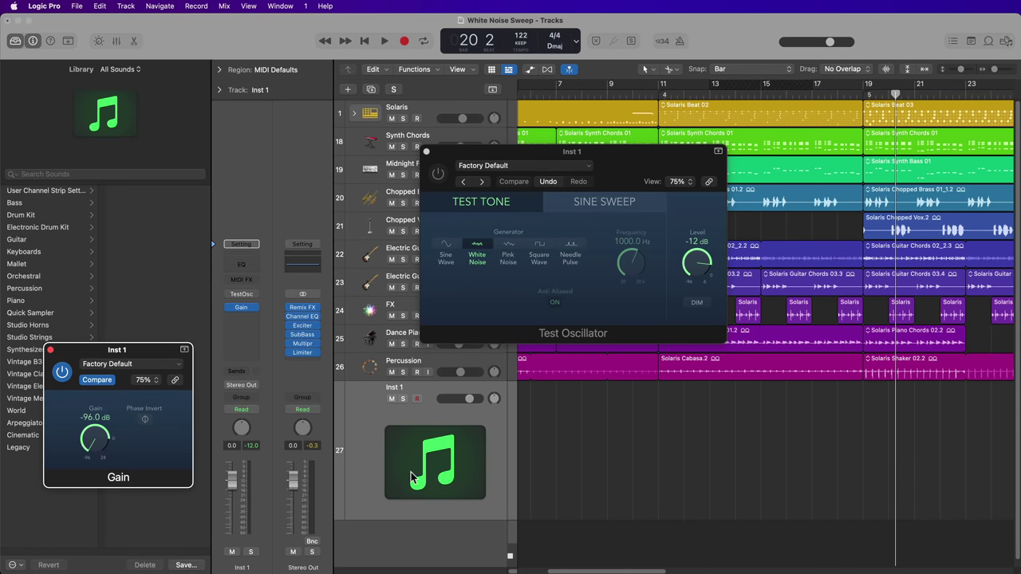
# Close the Test Oscillator window and raise Gain to -17.2 dB.
pyautogui.click(439, 180)
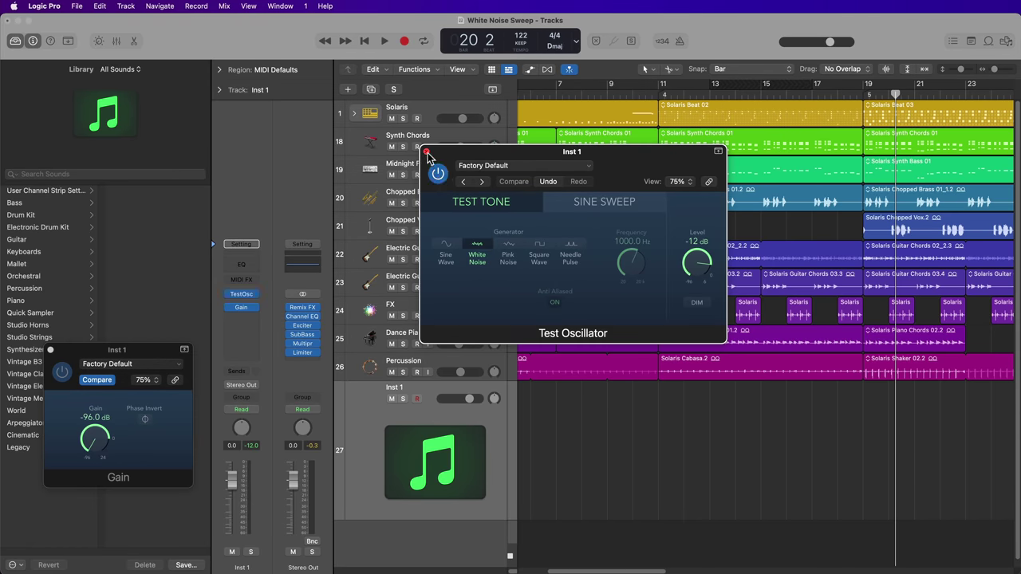
pyautogui.click(427, 152)
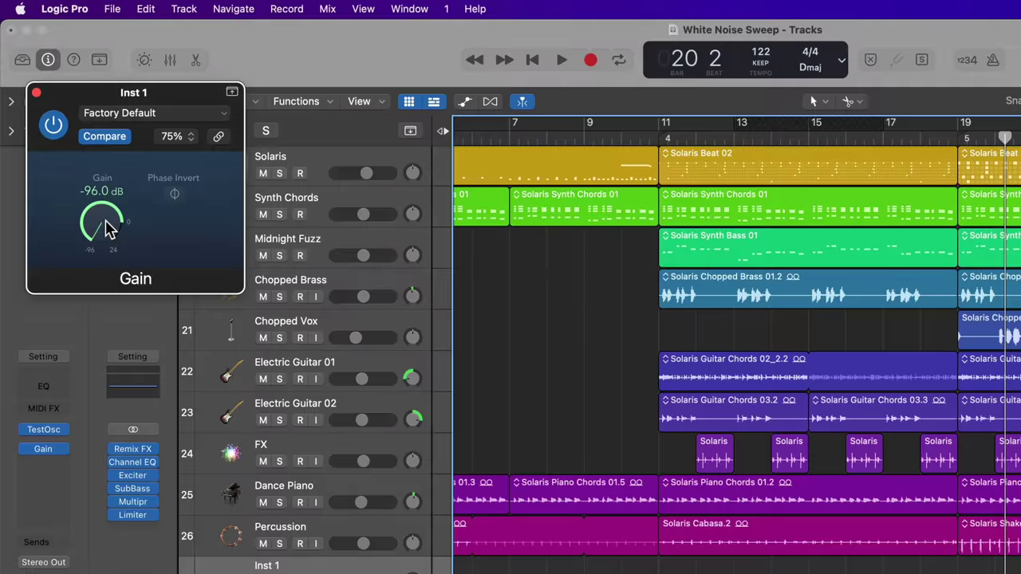
pyautogui.moveTo(106, 229); pyautogui.dragTo(102, 59)
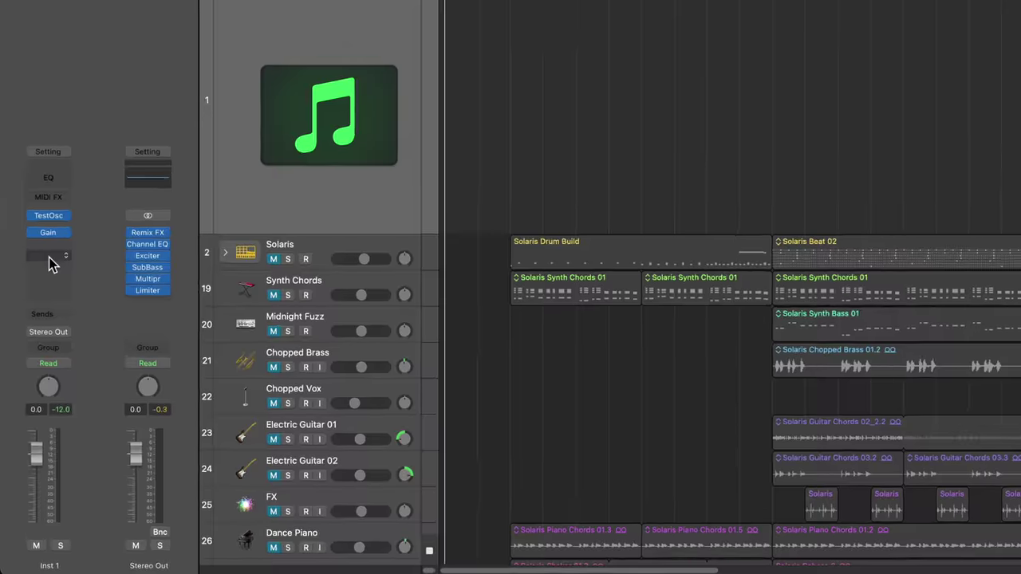
pyautogui.click(38, 327)
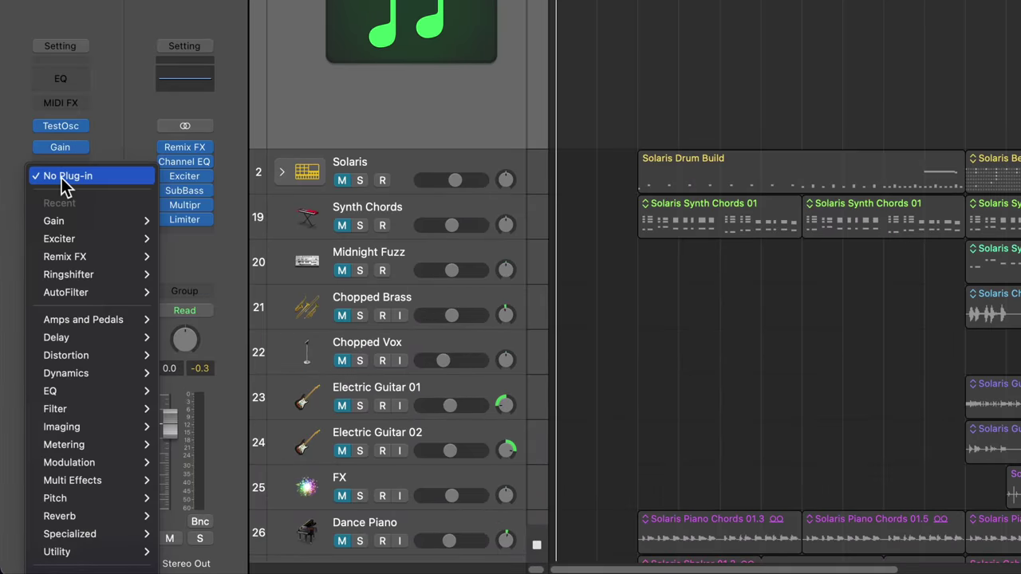
pyautogui.moveTo(137, 518)
pyautogui.moveTo(236, 518)
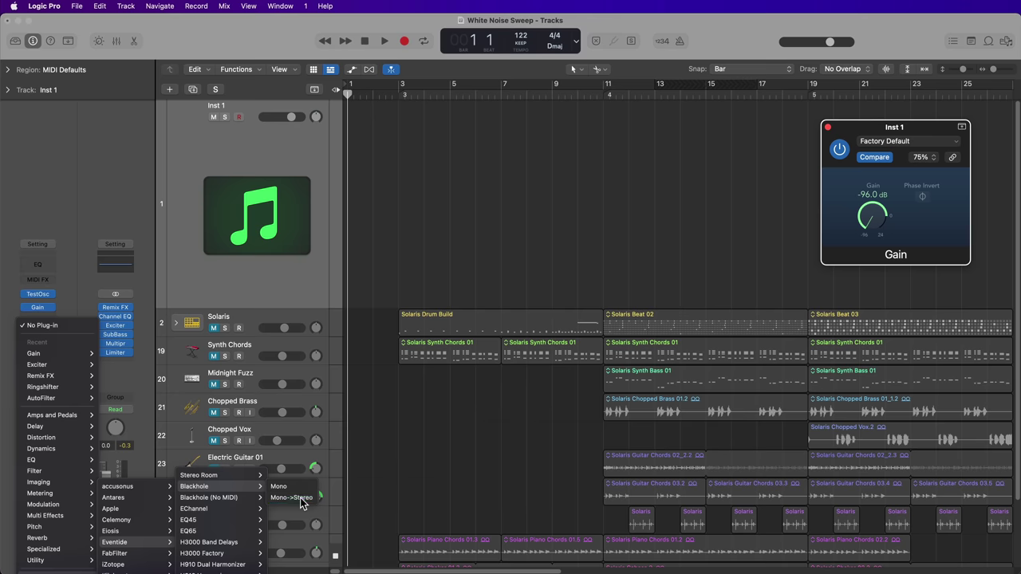
# Add Blackhole in Mono->Stereo after Gain with MIX at 100, and audition it.
pyautogui.click(481, 452)
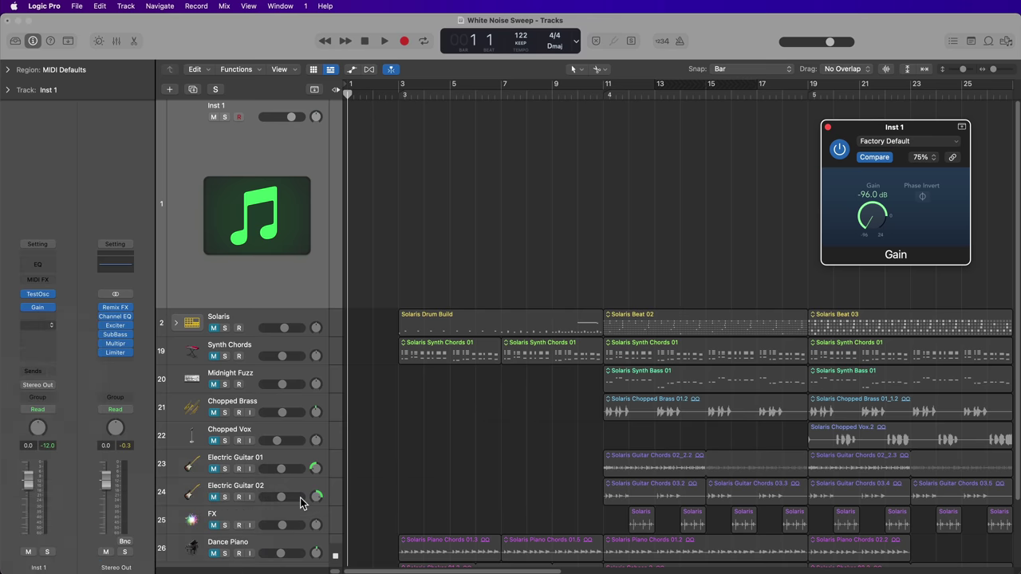
pyautogui.moveTo(502, 165); pyautogui.dragTo(299, 125)
pyautogui.moveTo(279, 250); pyautogui.dragTo(264, 173)
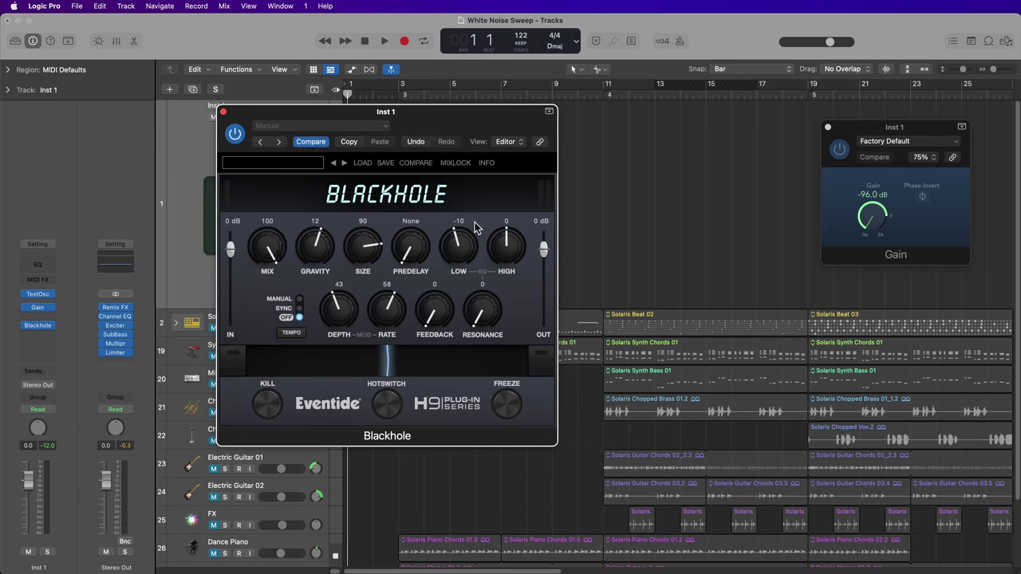
pyautogui.moveTo(872, 215); pyautogui.dragTo(819, 241)
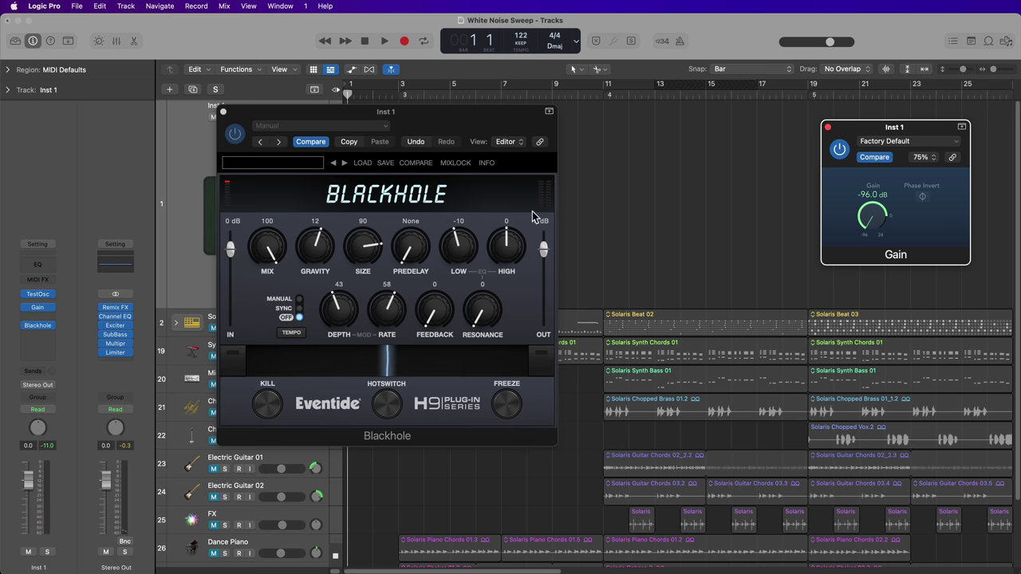
# Lower Blackhole's input to -5 dB and audition again with Gain raised to about -22.7 dB.
pyautogui.click(226, 185)
pyautogui.moveTo(230, 251); pyautogui.dragTo(230, 259)
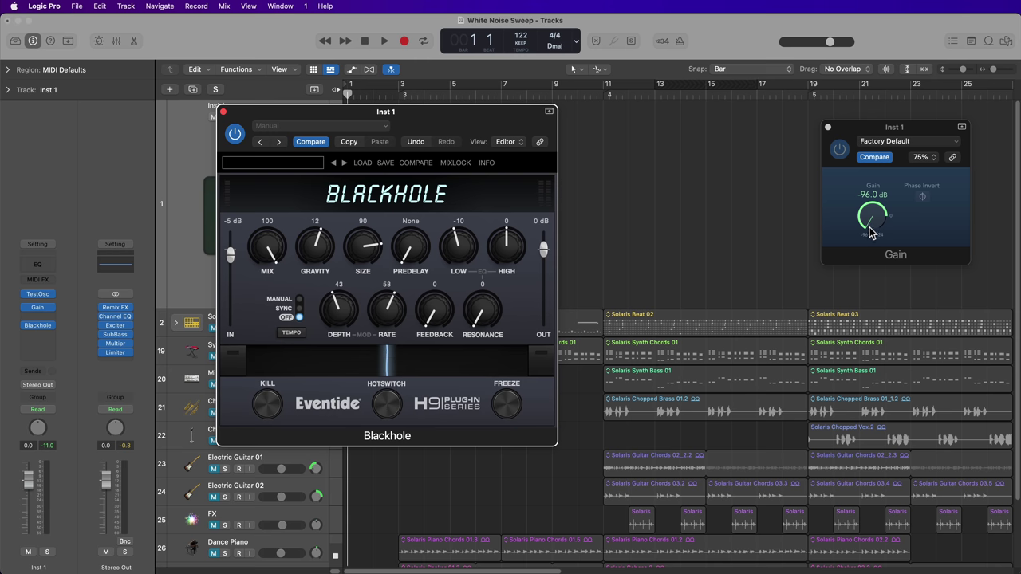
pyautogui.moveTo(871, 232); pyautogui.dragTo(830, 171)
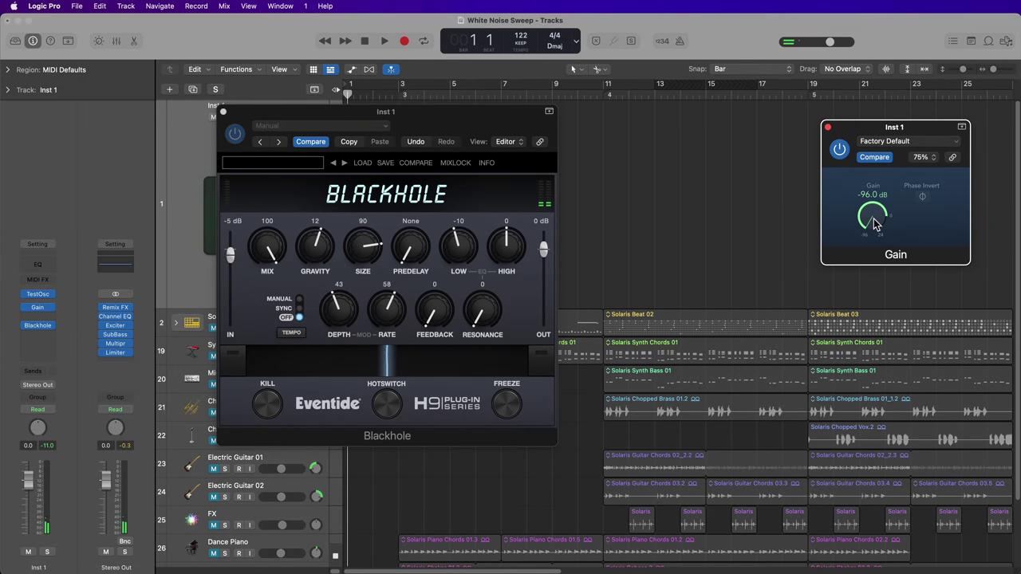
pyautogui.moveTo(873, 223)
pyautogui.mouseDown()
pyautogui.moveTo(865, 194)
pyautogui.moveTo(884, 134)
pyautogui.moveTo(881, 210)
pyautogui.moveTo(873, 169)
pyautogui.moveTo(884, 132)
pyautogui.moveTo(874, 226)
pyautogui.mouseUp()
# Close Blackhole and show Inst 1's automation lane for the 2 Gain > Gain parameter.
pyautogui.click(223, 112)
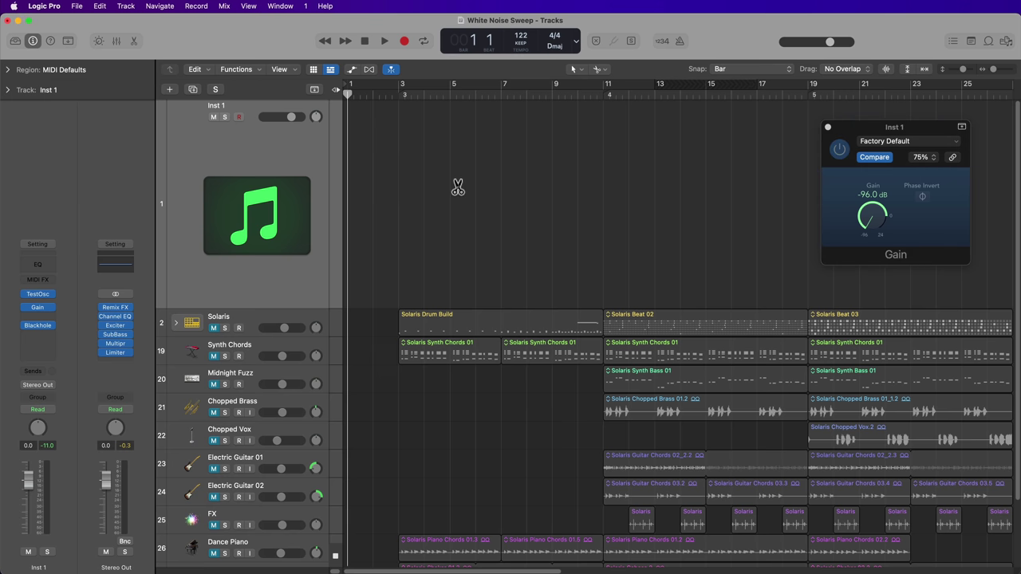
pyautogui.press('a')
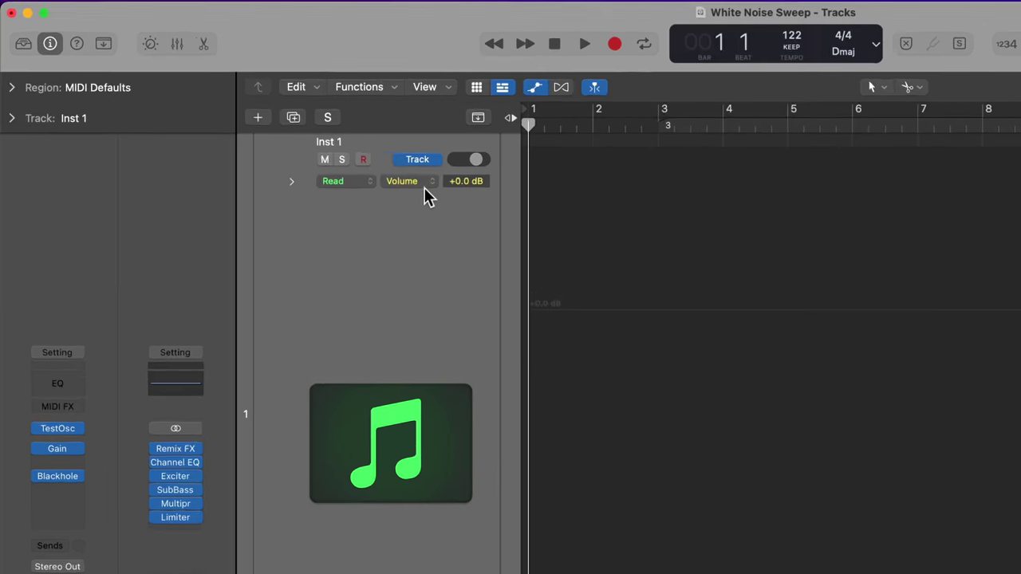
pyautogui.click(277, 132)
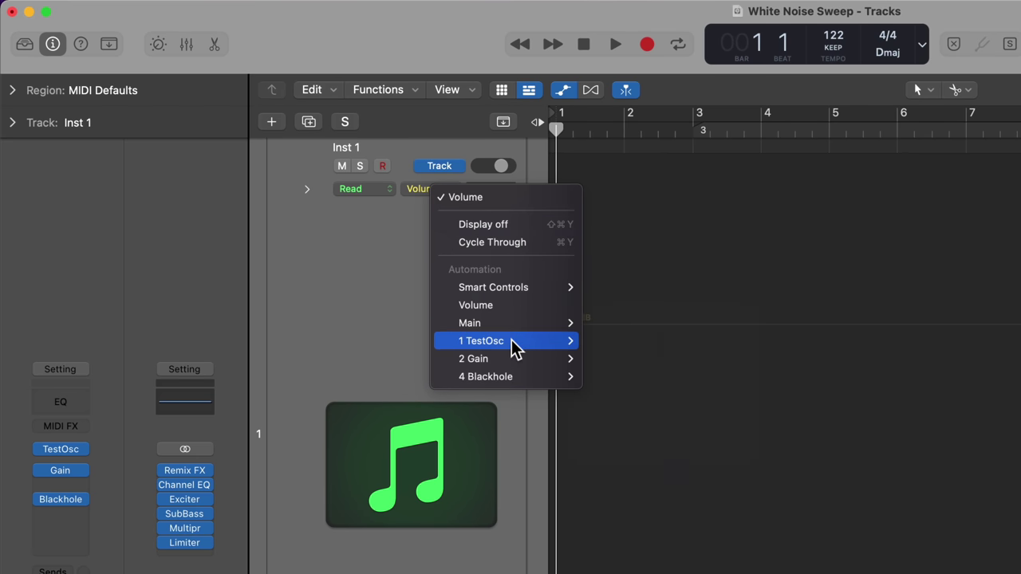
pyautogui.moveTo(514, 362)
pyautogui.click(616, 359)
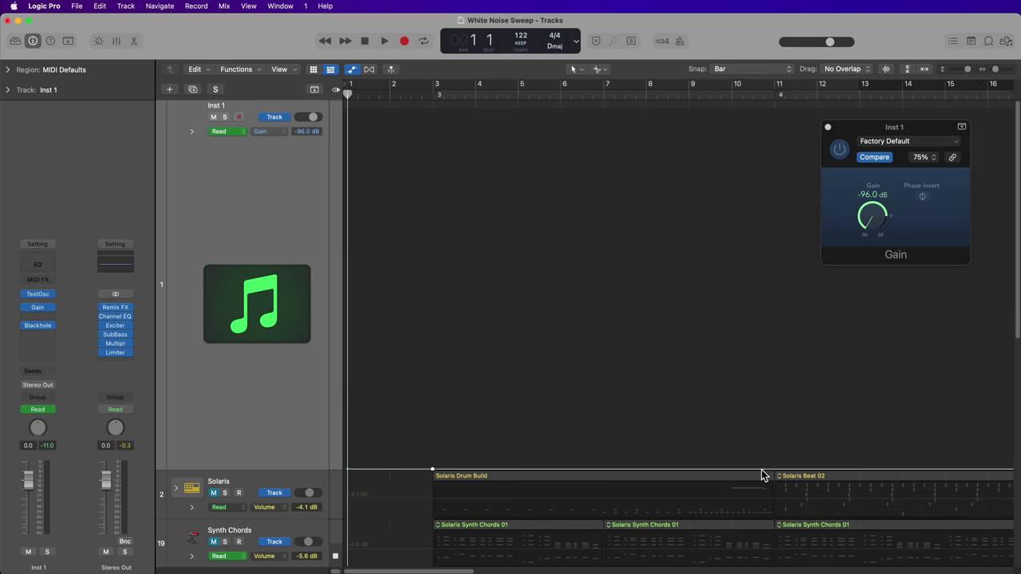
# Draw a Gain ramp from -96 dB at bar 7 up to a bar 11 point, then back to -96 dB.
pyautogui.moveTo(774, 472); pyautogui.dragTo(774, 179)
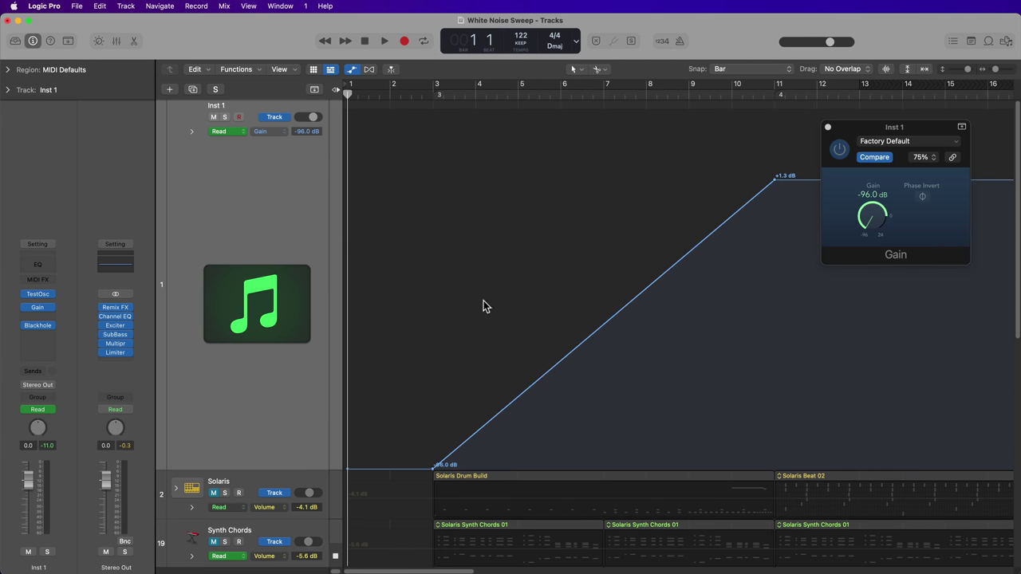
pyautogui.click(603, 95)
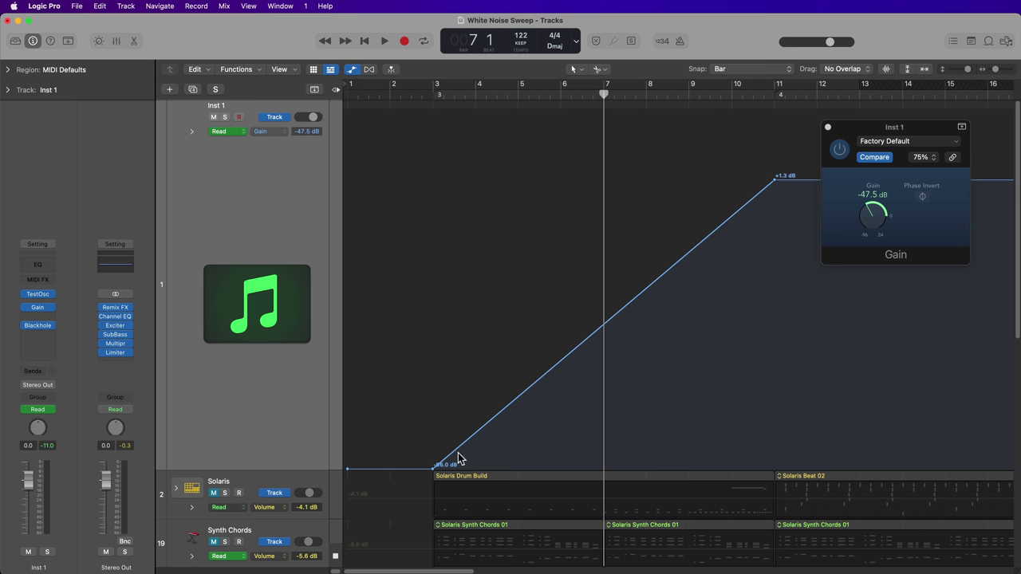
pyautogui.moveTo(434, 472); pyautogui.dragTo(608, 470)
pyautogui.hscroll(2, 565, 392)
pyautogui.hscroll(3, 564, 392)
pyautogui.hscroll(-2, 566, 392)
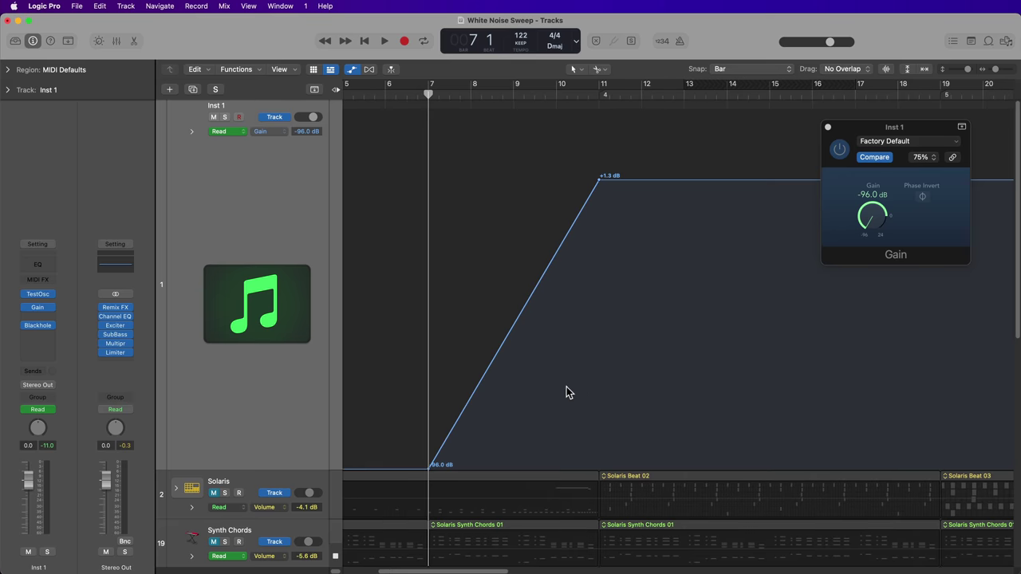
pyautogui.moveTo(660, 185); pyautogui.dragTo(665, 514)
# Audition the sweep with Blackhole open and raise the automation peak to +6.4 dB.
pyautogui.click(38, 325)
pyautogui.press('space')
pyautogui.moveTo(270, 72); pyautogui.dragTo(174, 30)
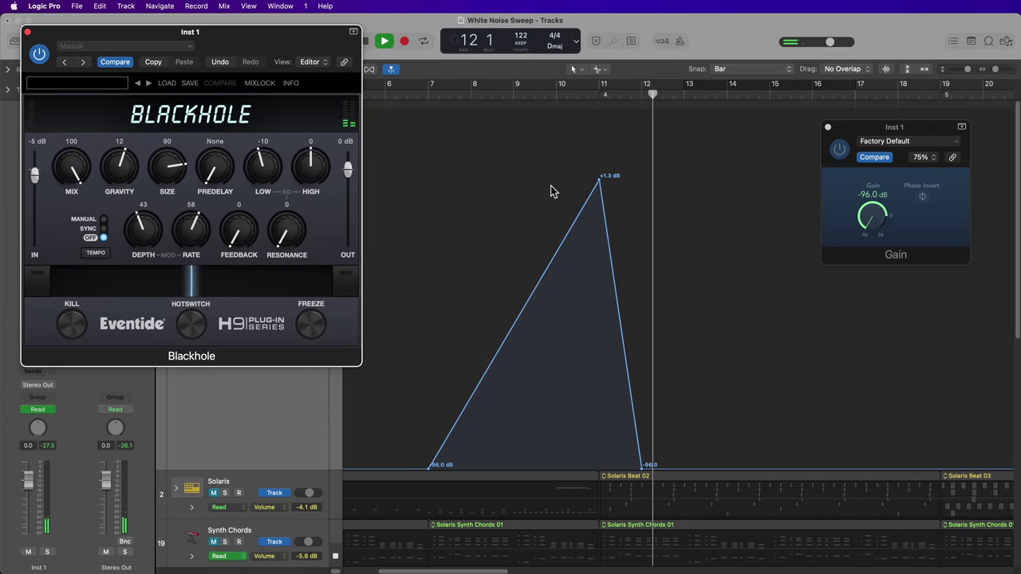
pyautogui.press('space')
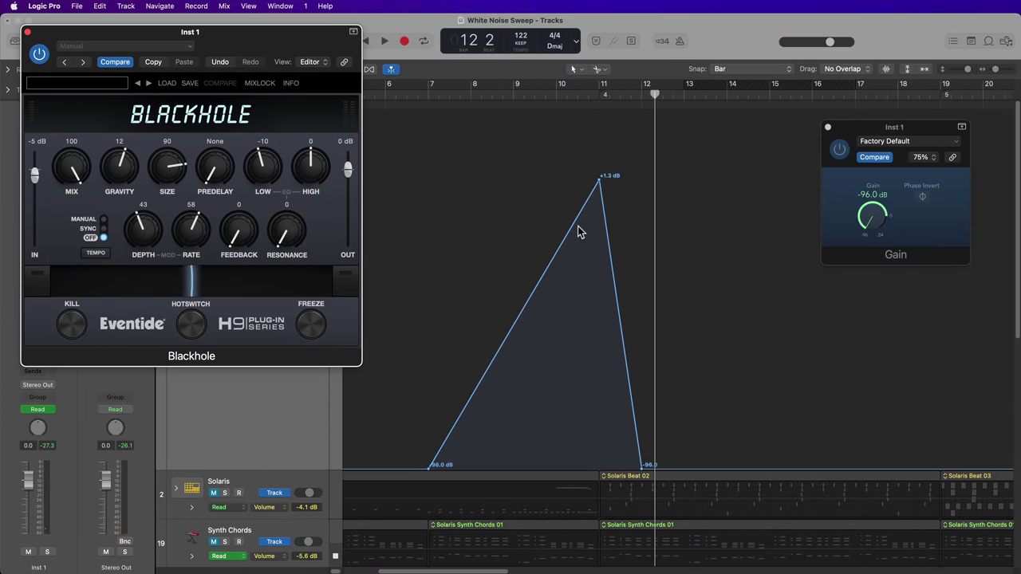
pyautogui.moveTo(599, 182); pyautogui.dragTo(601, 165)
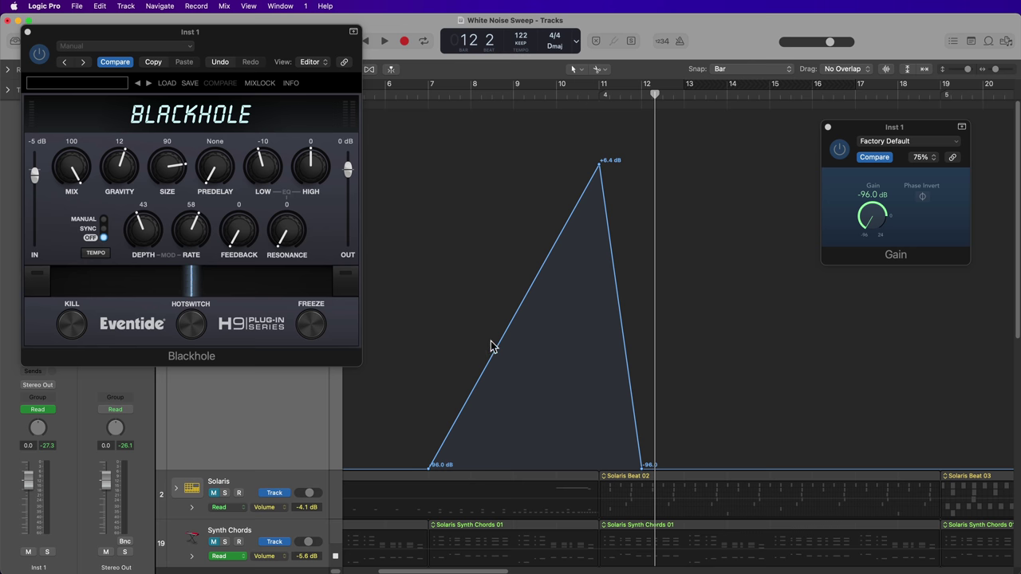
# With the automation curve tool, bend the rise convex and the fall steeply concave, then audition from bar 7.
pyautogui.click(602, 70)
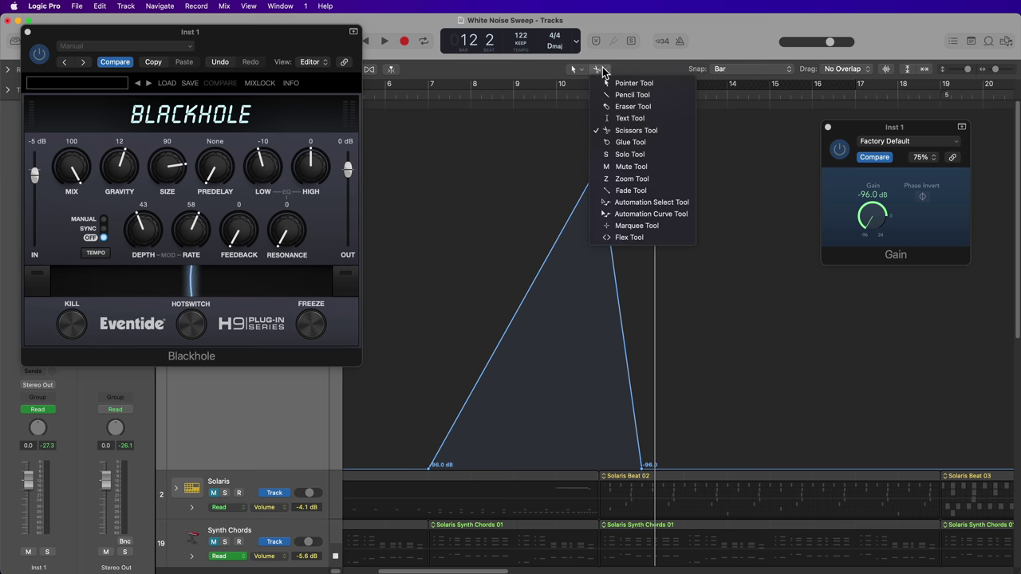
pyautogui.click(682, 215)
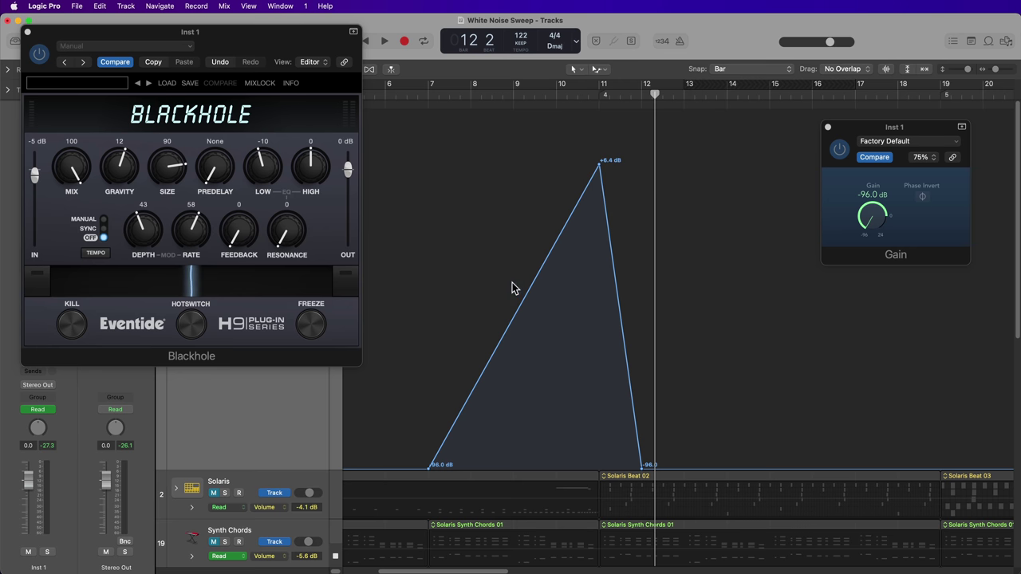
pyautogui.moveTo(517, 319); pyautogui.dragTo(455, 200)
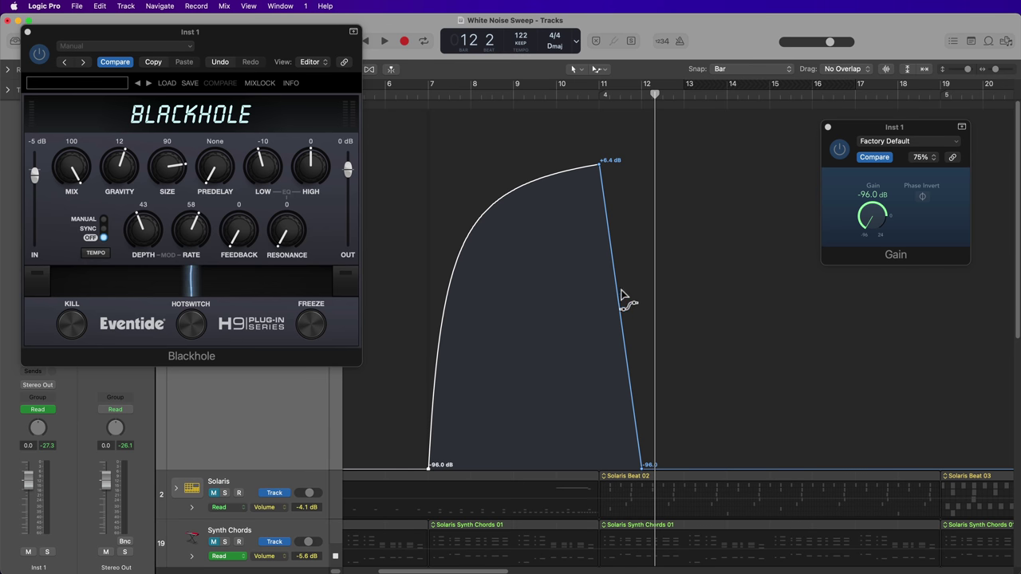
pyautogui.moveTo(630, 287); pyautogui.dragTo(670, 180)
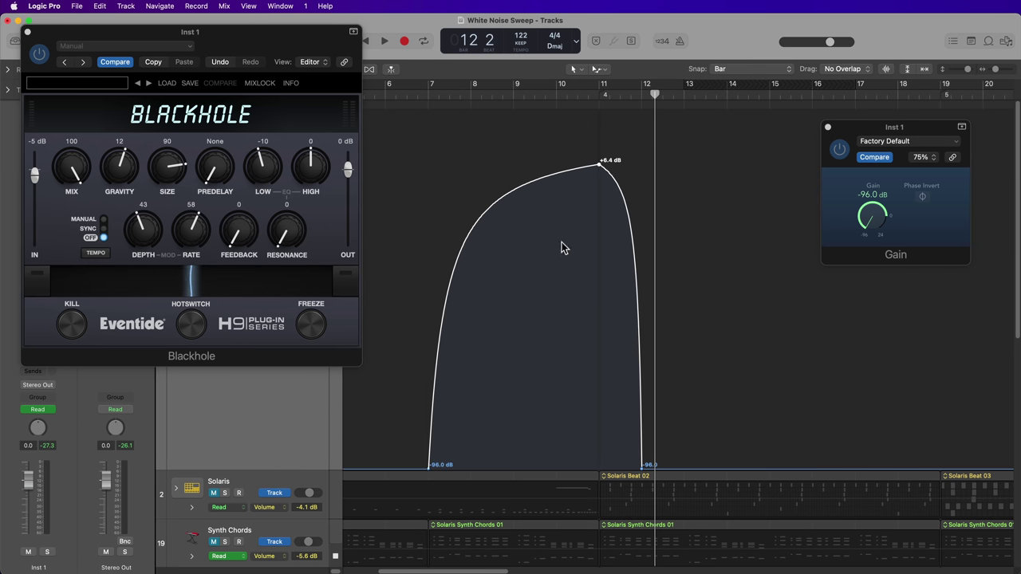
pyautogui.moveTo(616, 286); pyautogui.dragTo(638, 198)
pyautogui.click(434, 100)
pyautogui.press('space')
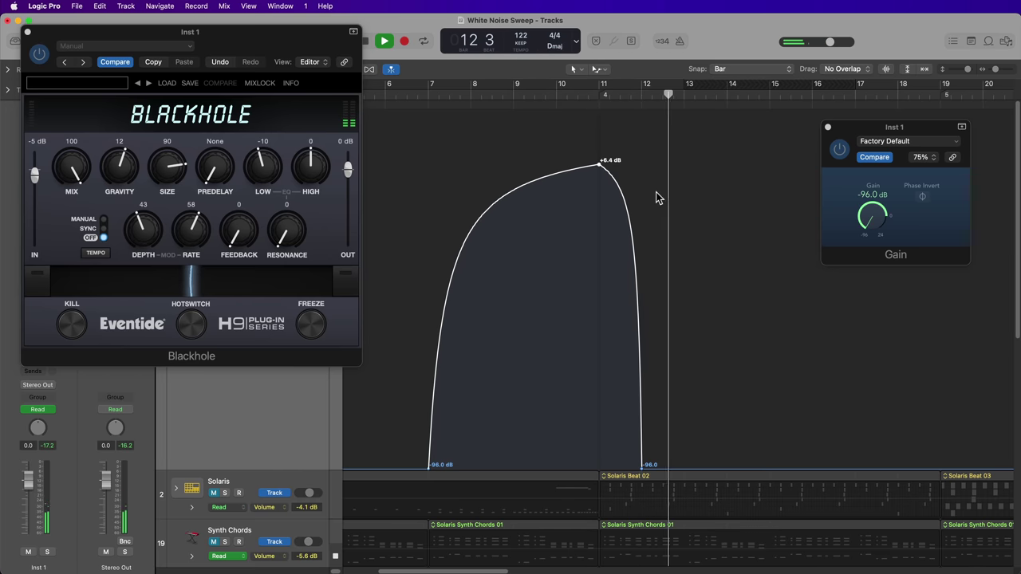
pyautogui.press('space')
# Add a -11.8 dB point near bar 10, bend the rise and the drop to -96 dB, and audition.
pyautogui.moveTo(561, 177); pyautogui.dragTo(556, 219)
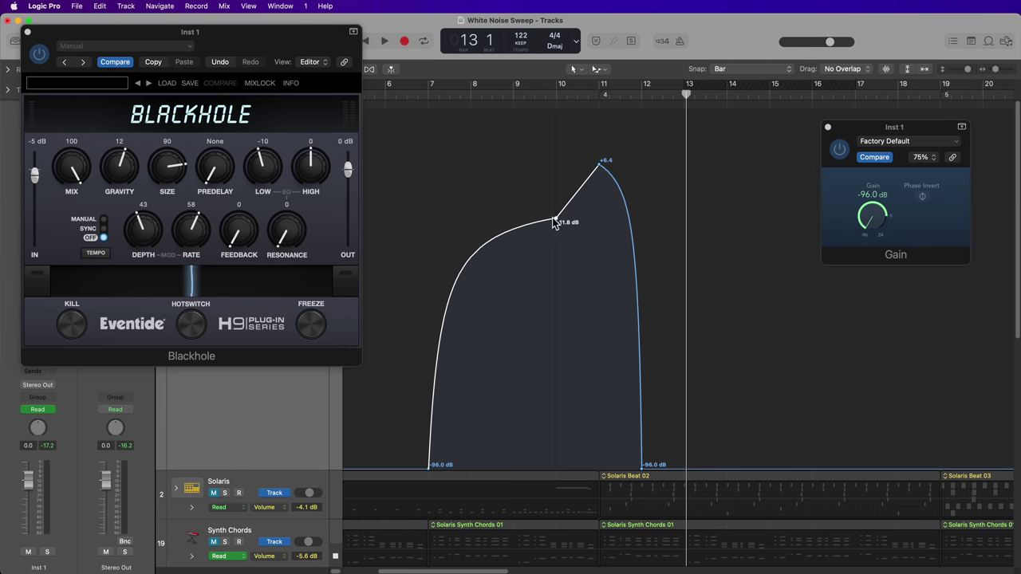
pyautogui.moveTo(582, 194); pyautogui.dragTo(619, 250)
pyautogui.press('space')
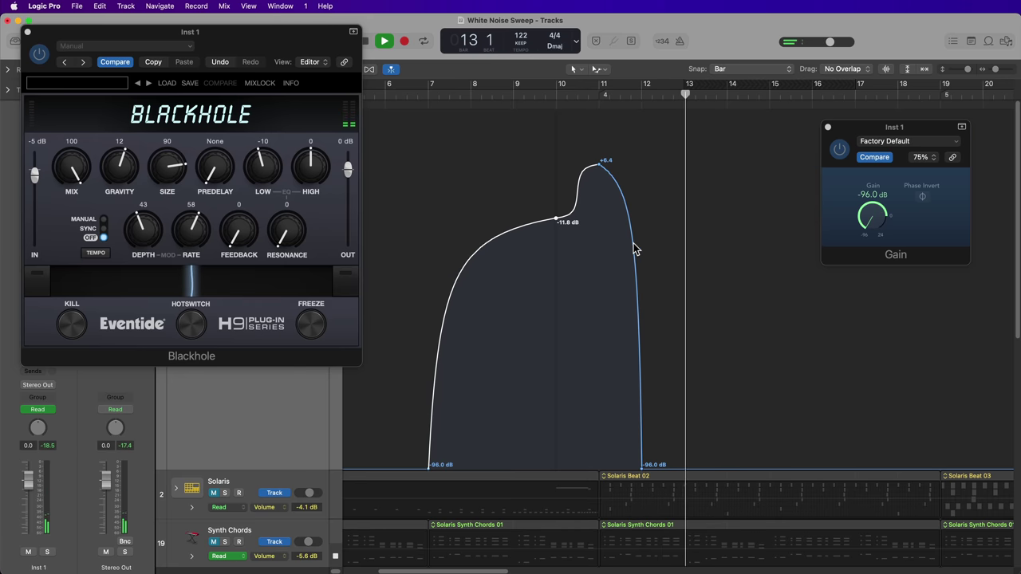
pyautogui.press('space')
pyautogui.moveTo(633, 266); pyautogui.dragTo(521, 486)
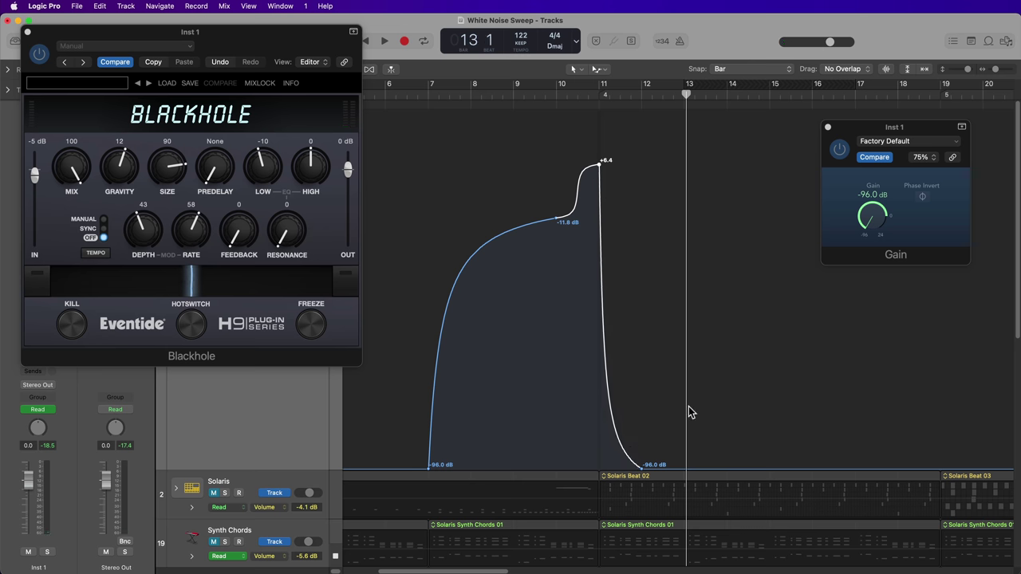
pyautogui.press('t')
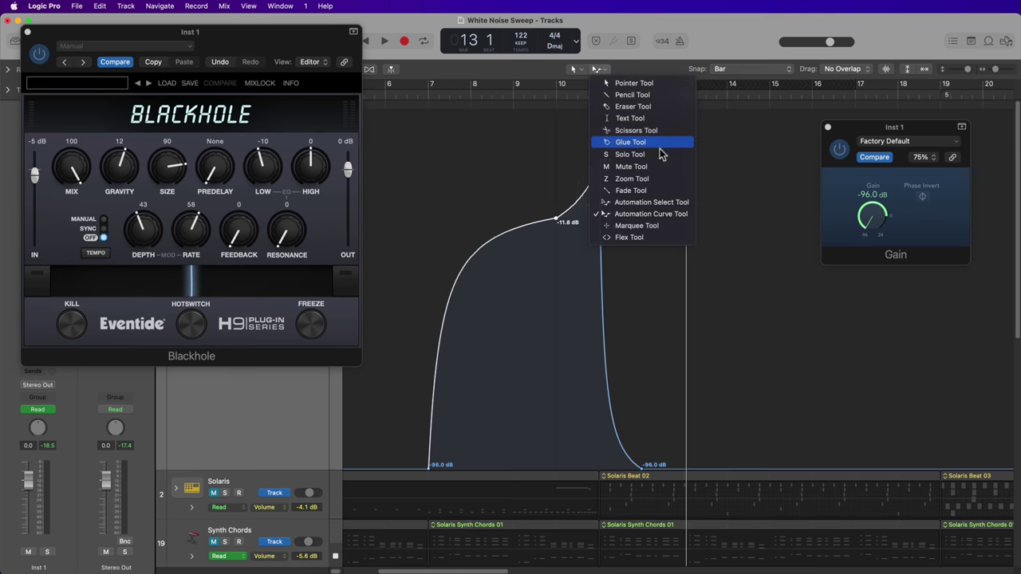
# Bend the segment into the peak convex and raise the -11.8 dB point to -8.3 dB during playback.
pyautogui.click(670, 214)
pyautogui.moveTo(581, 201); pyautogui.dragTo(585, 246)
pyautogui.press('space')
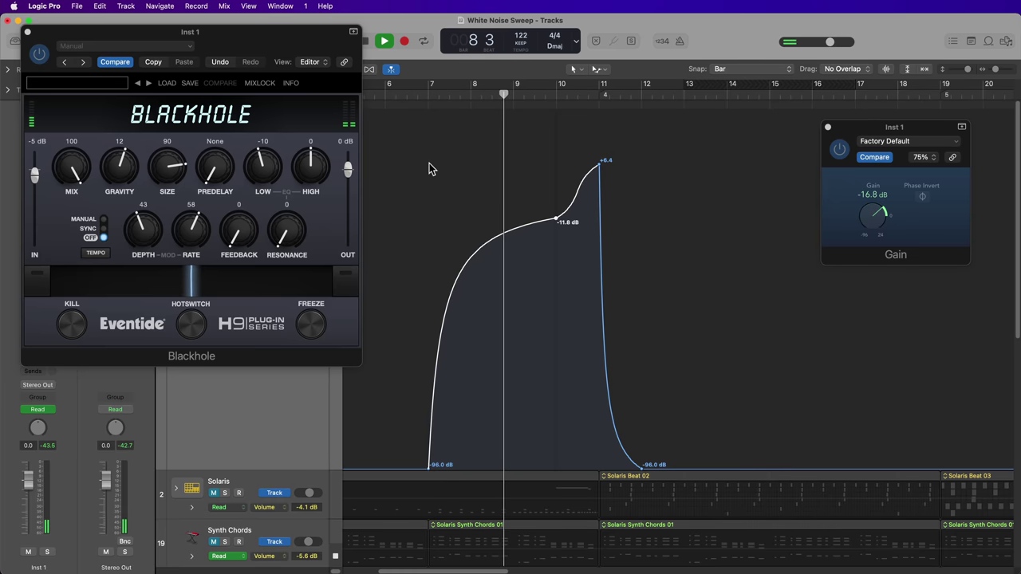
pyautogui.moveTo(556, 219); pyautogui.dragTo(556, 211)
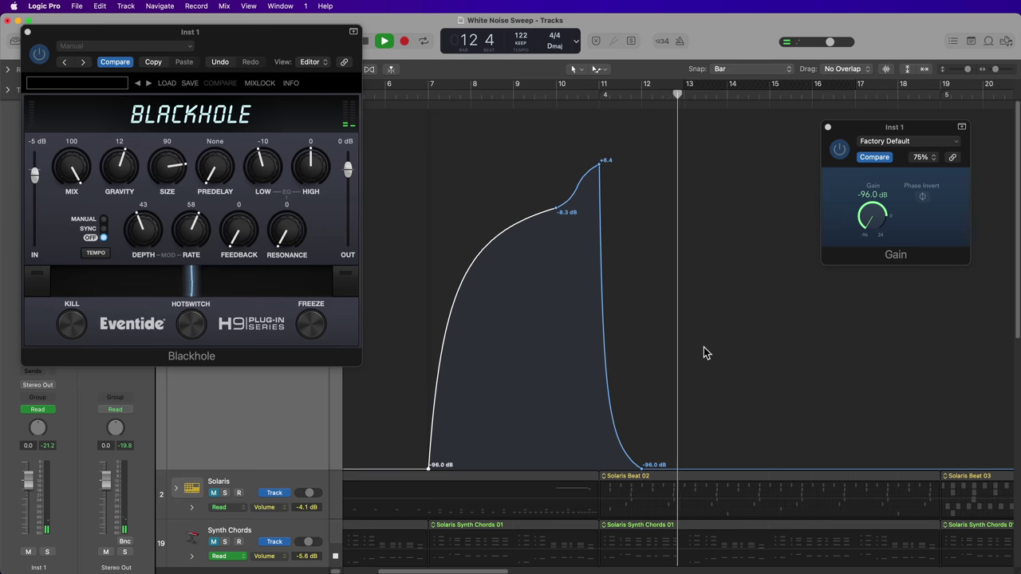
pyautogui.press('space')
# Move the final -96 dB point past bar 14, curve the decay gradually, and audition from bar 10.
pyautogui.moveTo(643, 470); pyautogui.dragTo(726, 466)
pyautogui.moveTo(677, 323); pyautogui.dragTo(670, 319)
pyautogui.click(564, 94)
pyautogui.press('space')
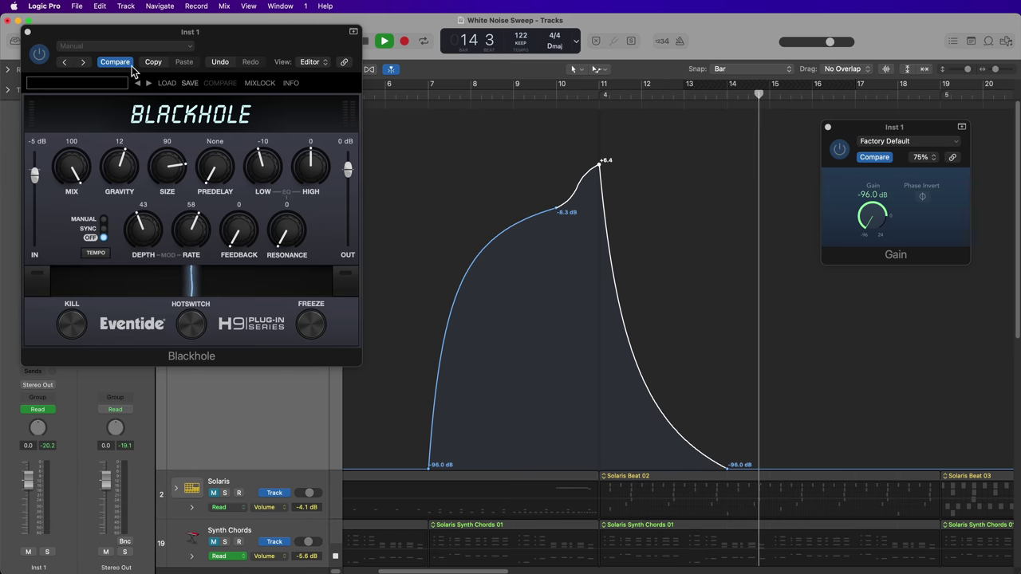
pyautogui.press('space')
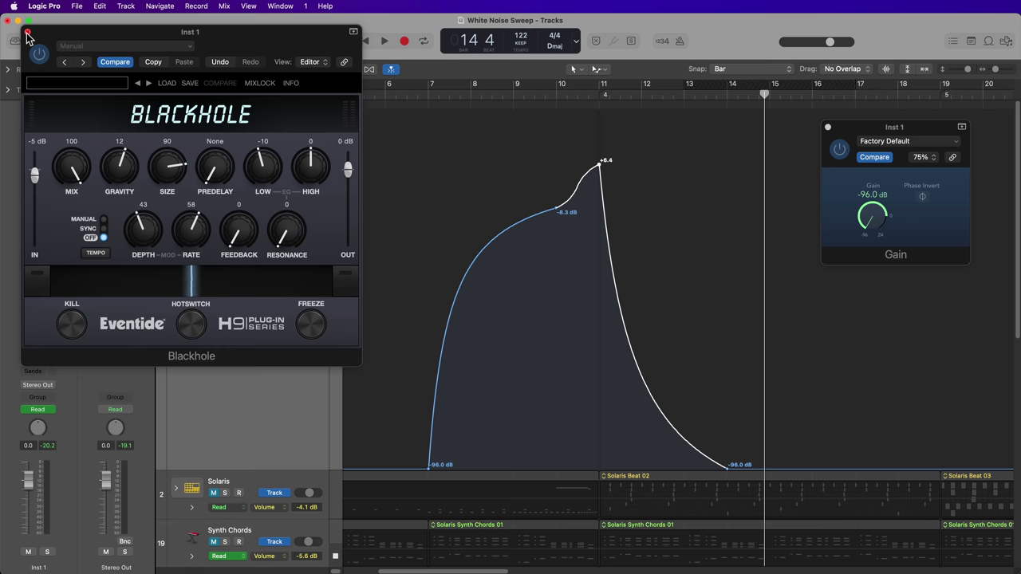
# Close the Blackhole window and move Blackhole down one insert, freeing a slot after Gain.
pyautogui.click(27, 33)
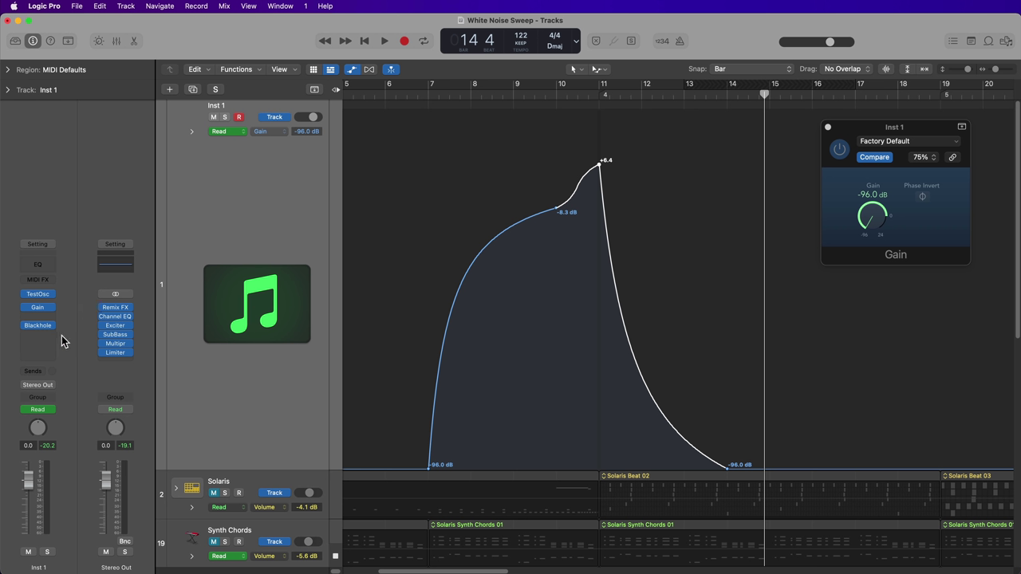
pyautogui.moveTo(28, 327)
pyautogui.moveTo(39, 323); pyautogui.dragTo(40, 350)
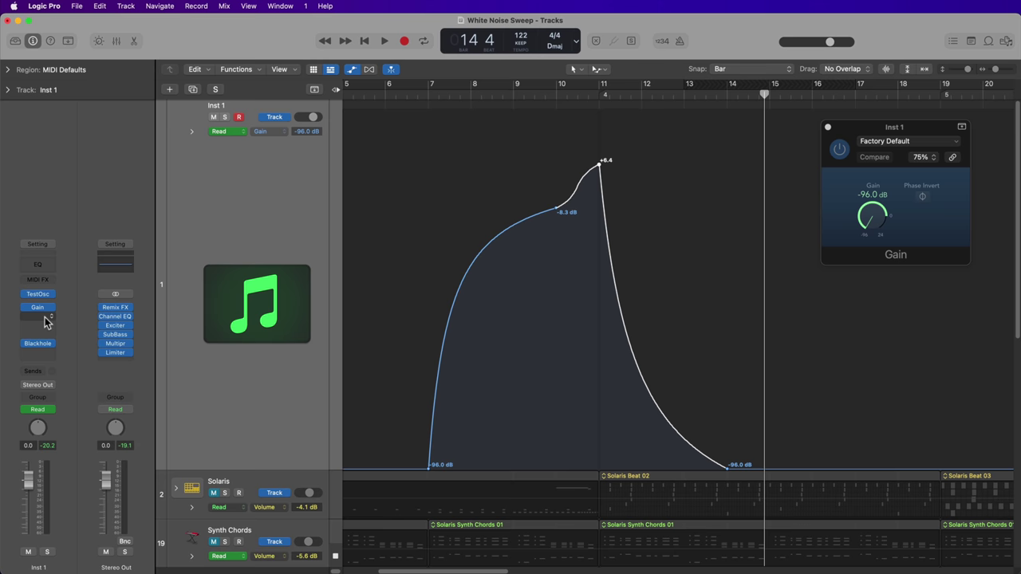
pyautogui.click(45, 317)
# Insert AutoFilter after Gain on Inst 1 and switch off its LFO and Envelope sections.
pyautogui.moveTo(66, 467)
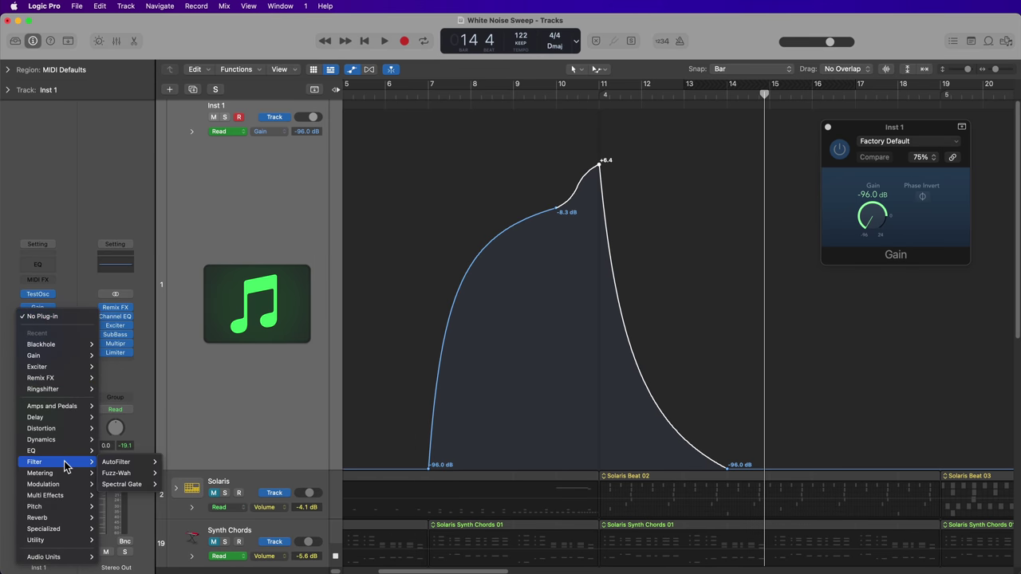
pyautogui.click(115, 462)
pyautogui.moveTo(664, 152); pyautogui.dragTo(271, 67)
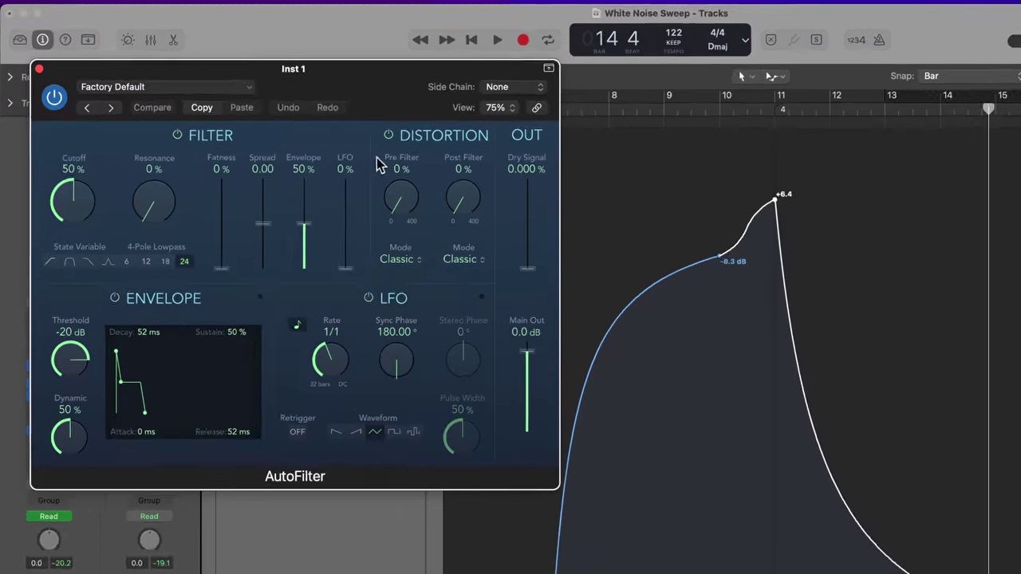
pyautogui.click(289, 239)
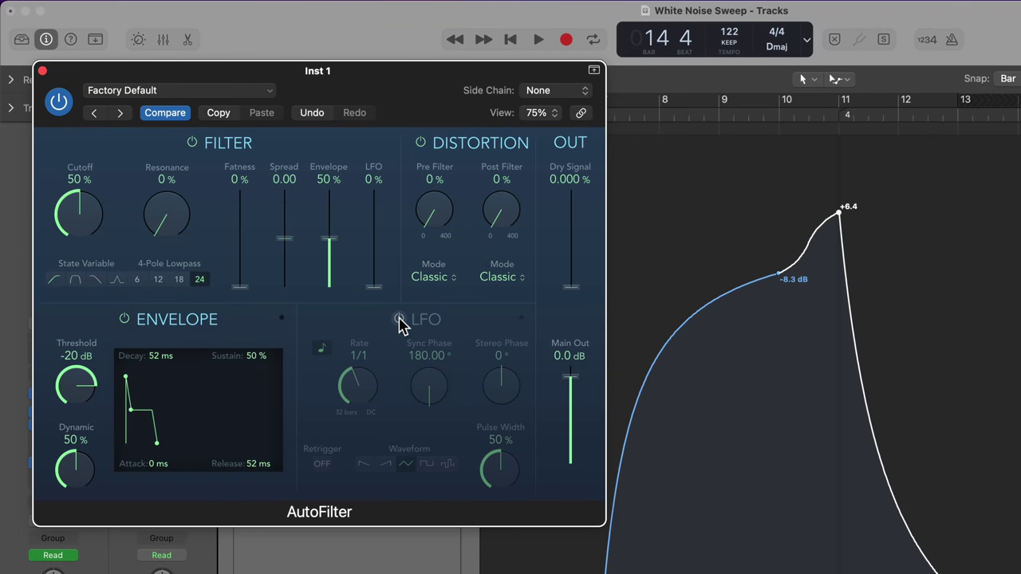
pyautogui.click(125, 321)
# Tune Cutoff to 70% and Resonance to 36% by ear during playback, then re-enable AutoFilter.
pyautogui.moveTo(104, 210); pyautogui.dragTo(98, 231)
pyautogui.moveTo(170, 241); pyautogui.dragTo(80, 292)
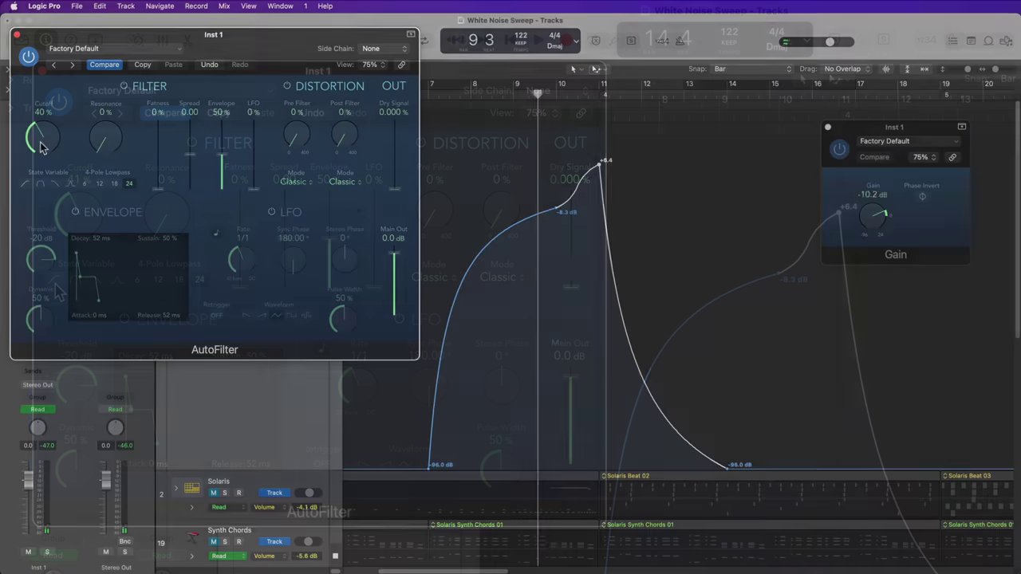
pyautogui.moveTo(75, 239); pyautogui.dragTo(84, 169)
pyautogui.moveTo(48, 106); pyautogui.dragTo(45, 69)
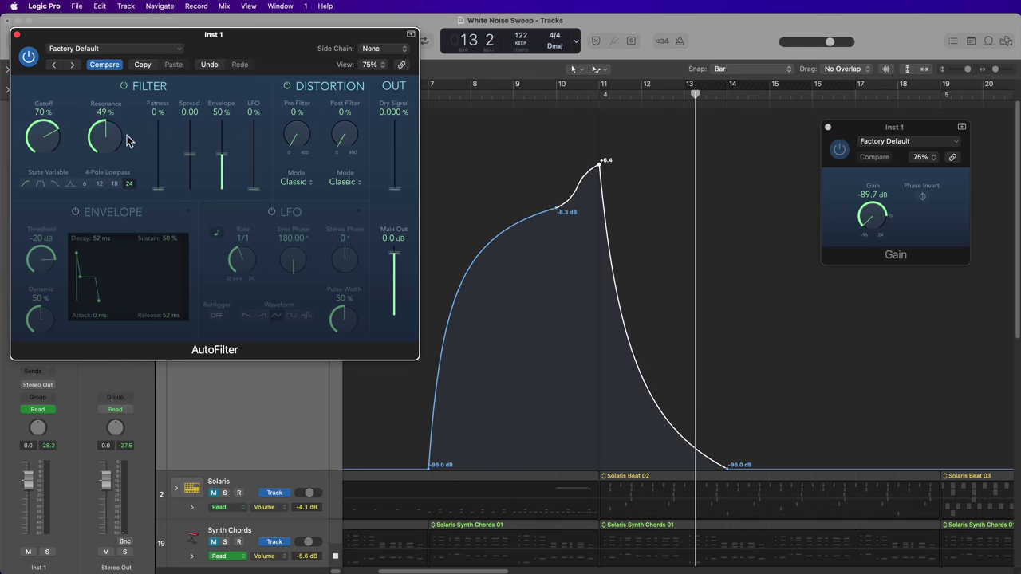
pyautogui.click(516, 94)
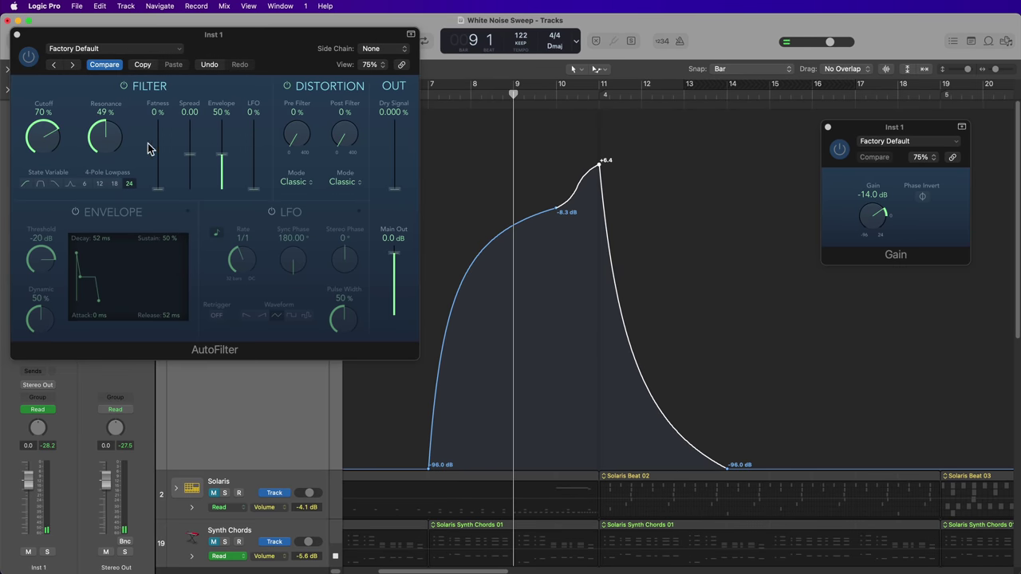
pyautogui.moveTo(108, 145); pyautogui.dragTo(113, 182)
pyautogui.press(',')
pyautogui.press(',')
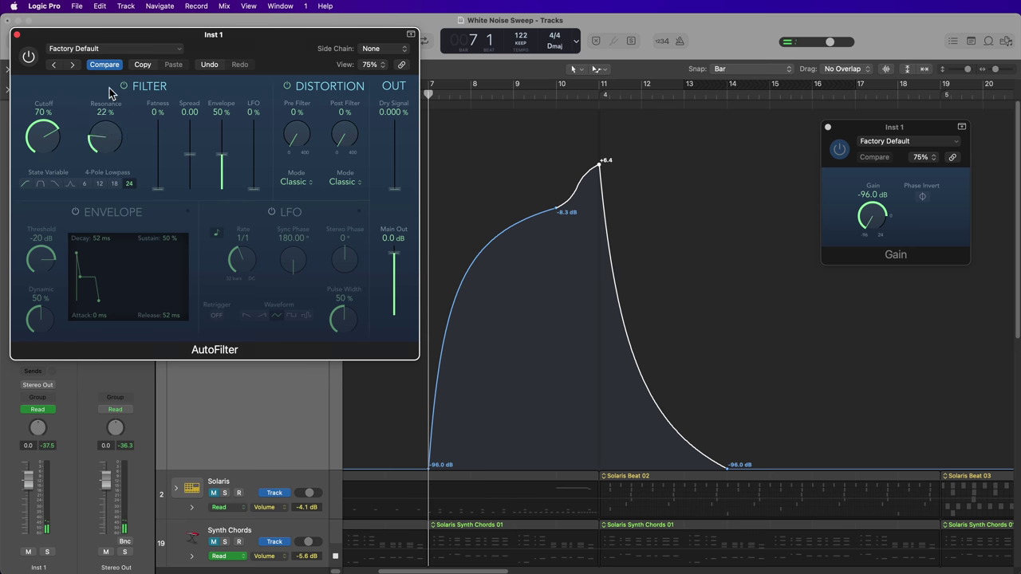
pyautogui.moveTo(98, 136); pyautogui.dragTo(298, 87)
pyautogui.click(29, 58)
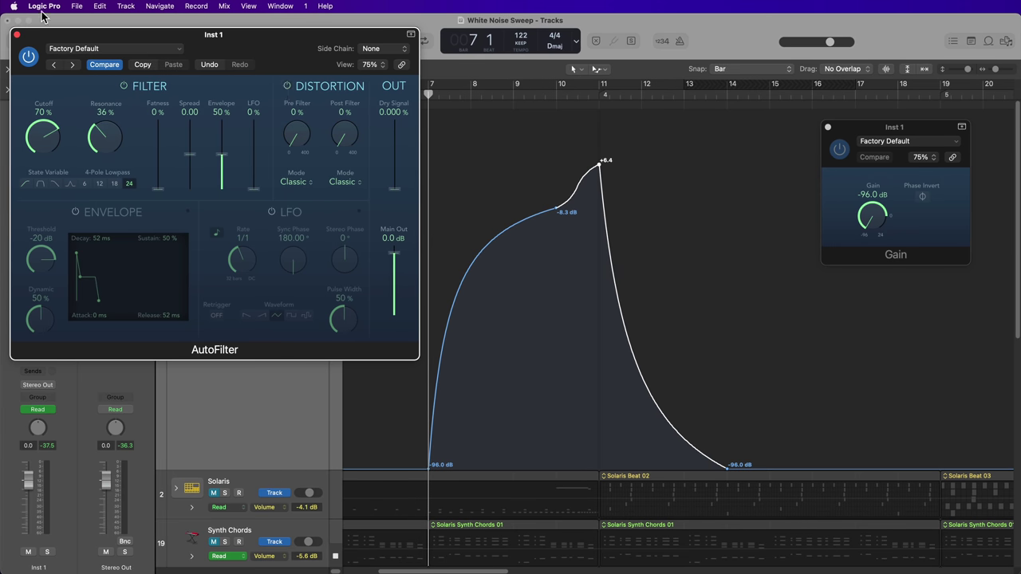
# Close AutoFilter and insert an Exciter in the next empty slot on Inst 1.
pyautogui.click(17, 35)
pyautogui.click(40, 327)
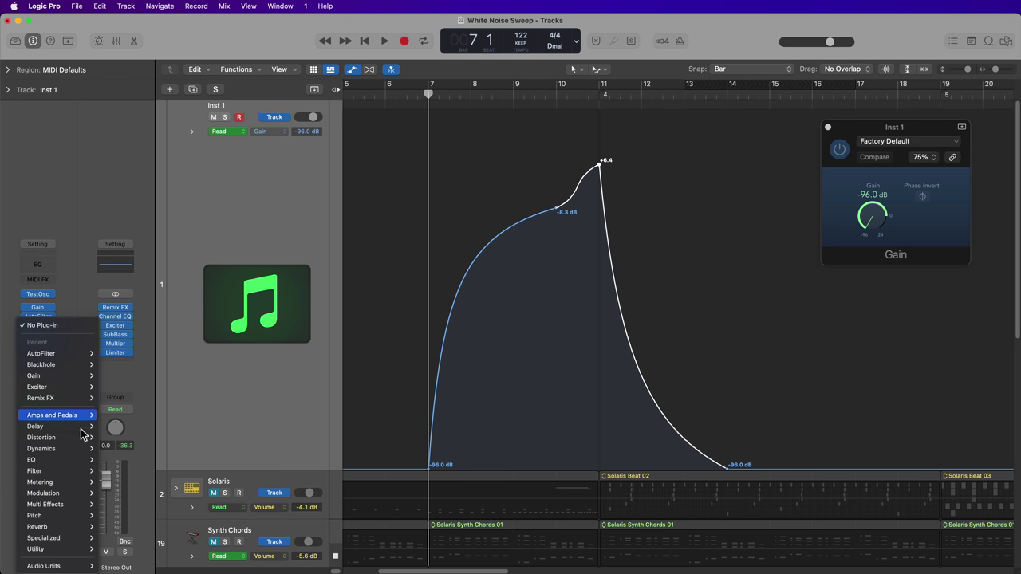
pyautogui.moveTo(79, 549)
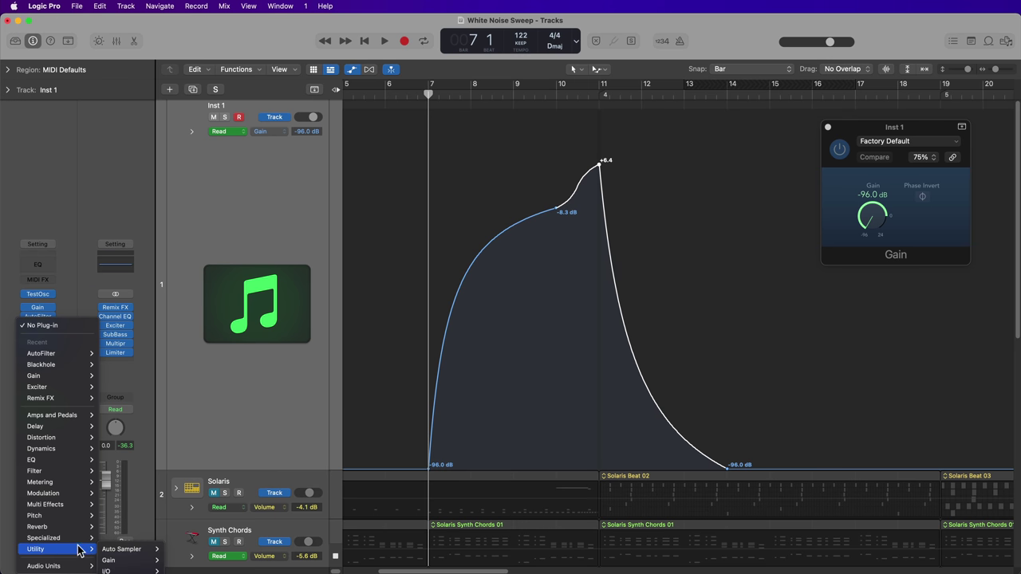
pyautogui.click(147, 540)
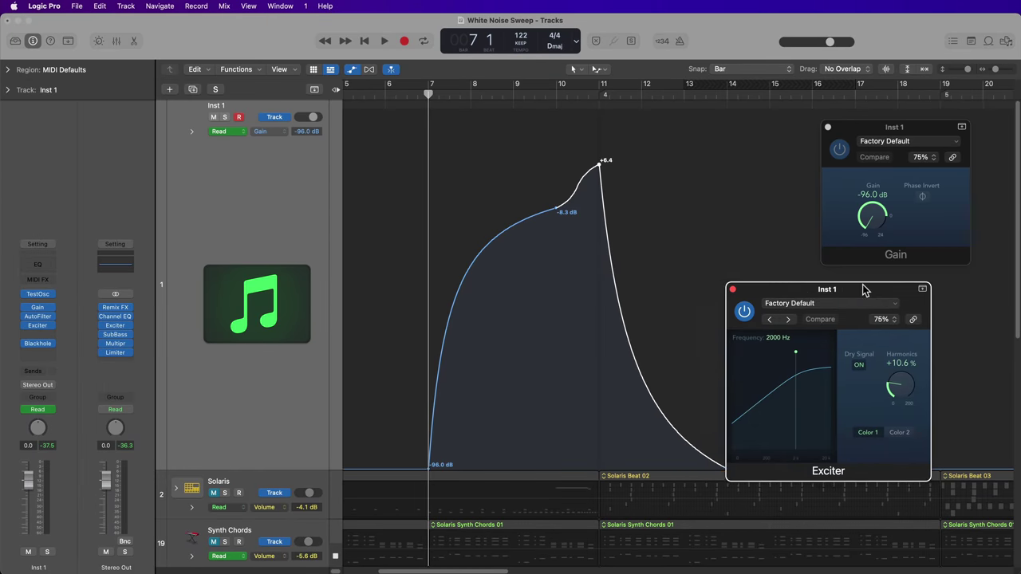
pyautogui.moveTo(868, 289); pyautogui.dragTo(907, 299)
# Raise Exciter Harmonics, audition it, and move Exciter ahead of AutoFilter in the chain.
pyautogui.moveTo(960, 404); pyautogui.dragTo(923, 439)
pyautogui.press('space')
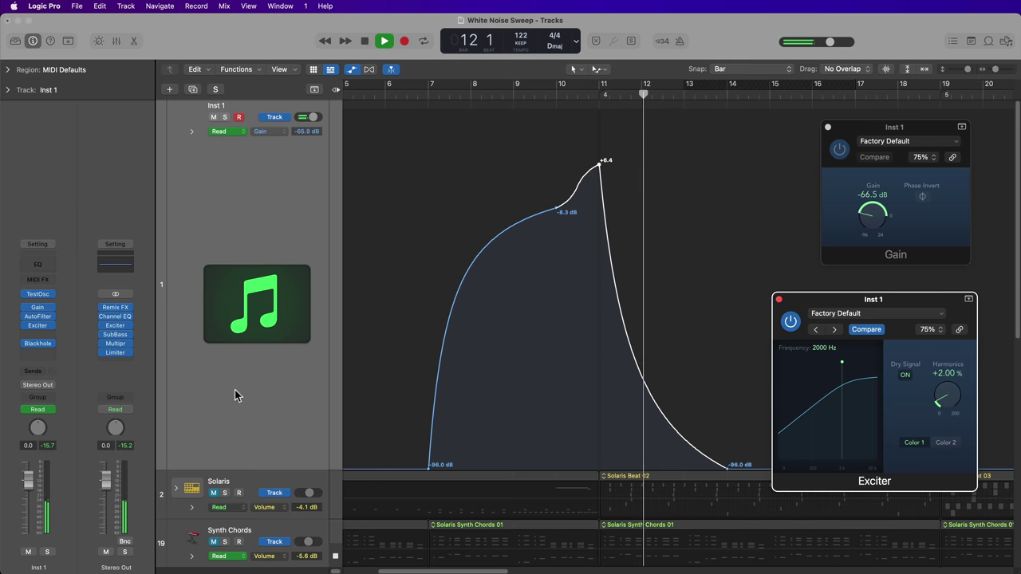
pyautogui.press('space')
pyautogui.moveTo(38, 316); pyautogui.dragTo(42, 335)
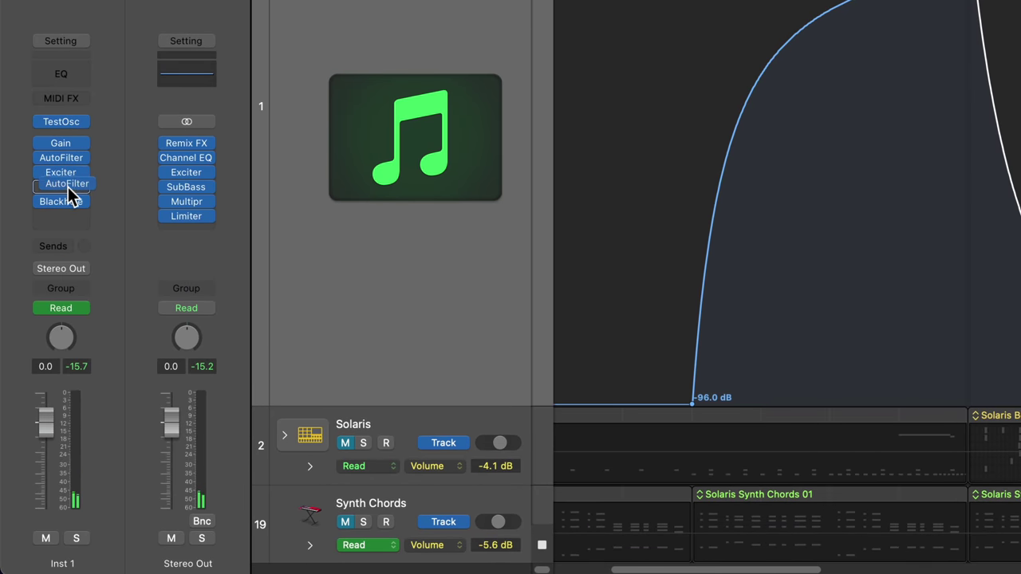
pyautogui.moveTo(66, 158); pyautogui.dragTo(71, 167)
# Reopen the AutoFilter settings and play back the automated effect chain.
pyautogui.click(80, 187)
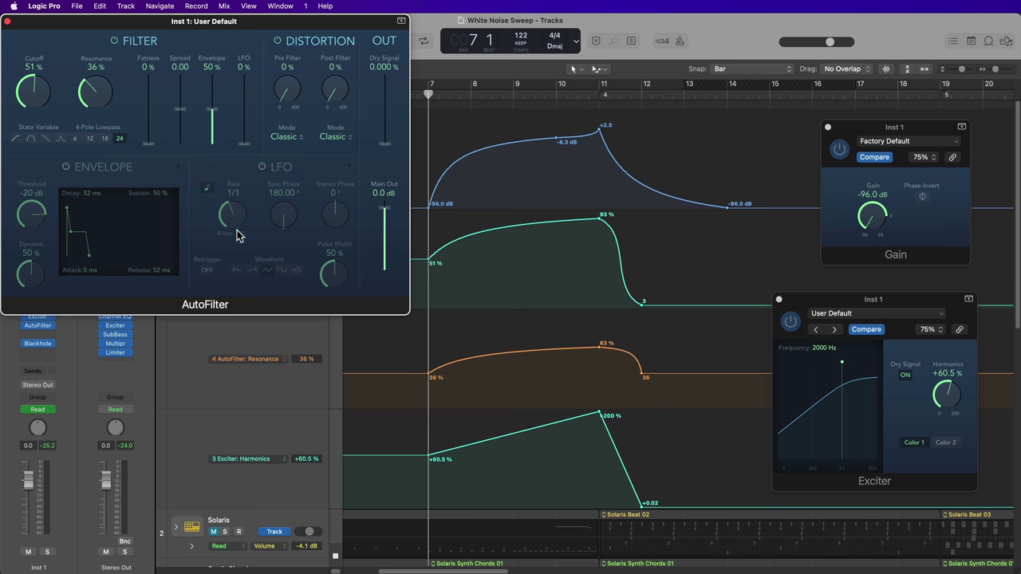
pyautogui.press('space')
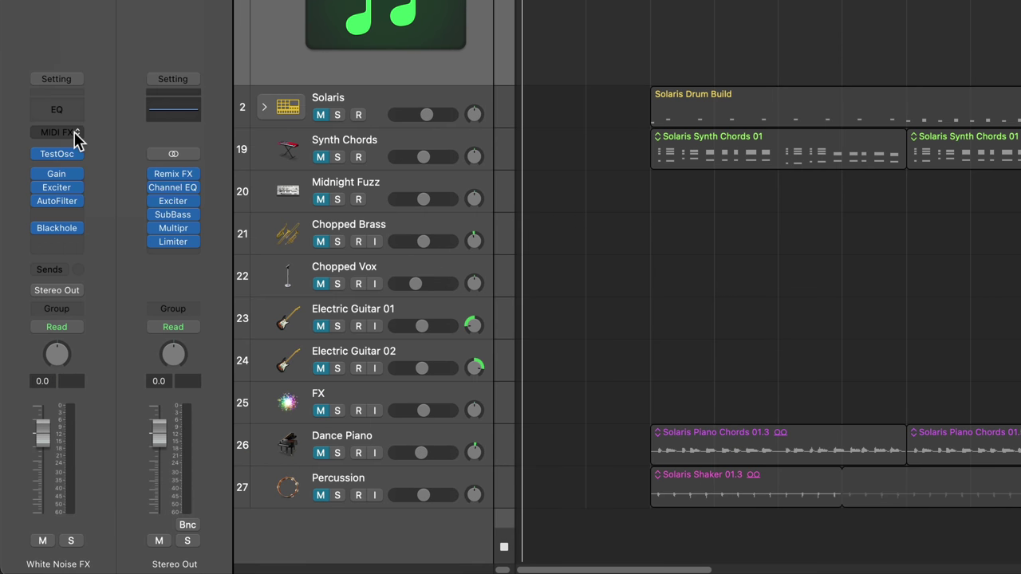
# Add Scripter from the MIDI FX slot on the White Noise FX channel strip.
pyautogui.click(75, 134)
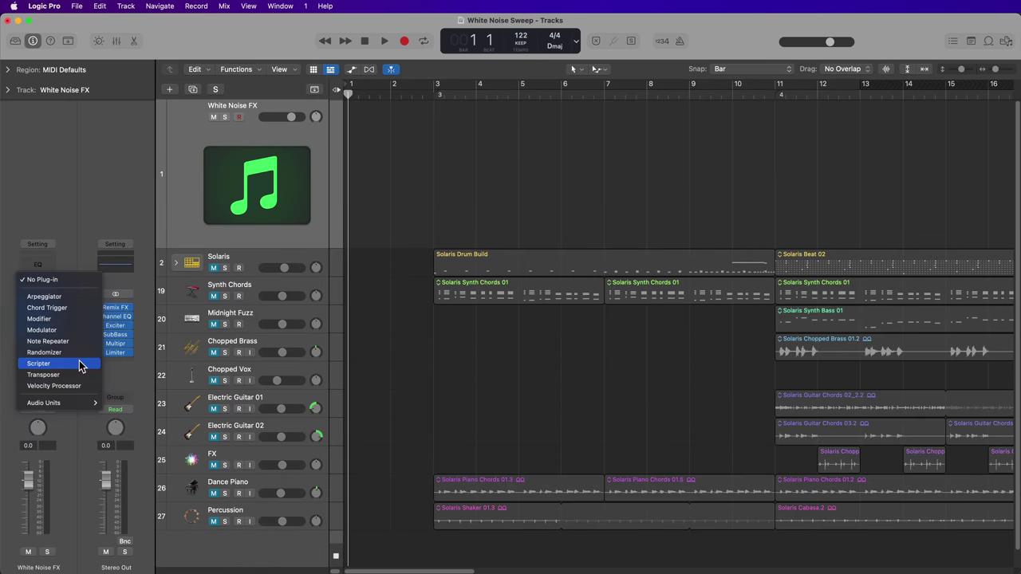
pyautogui.click(121, 258)
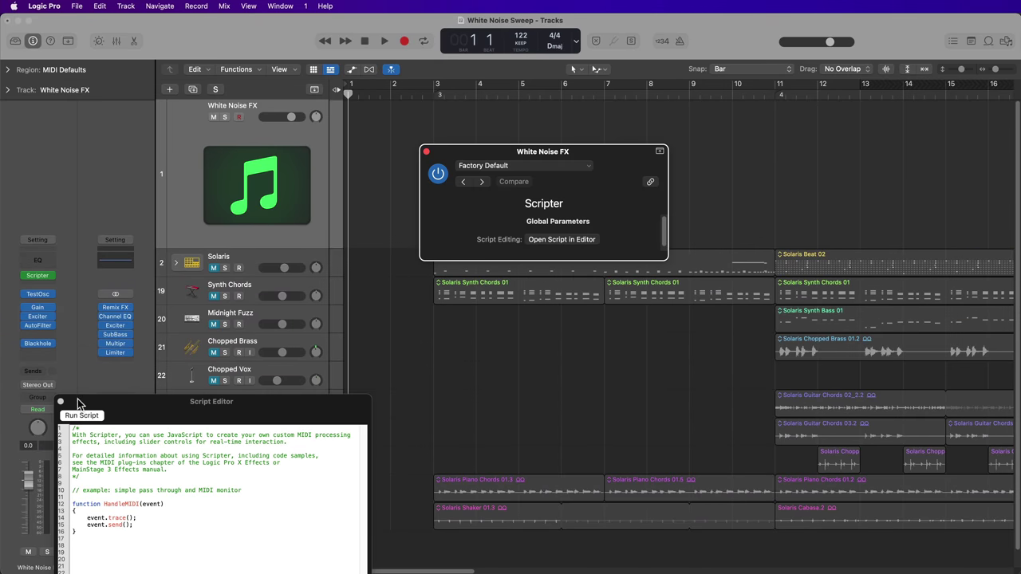